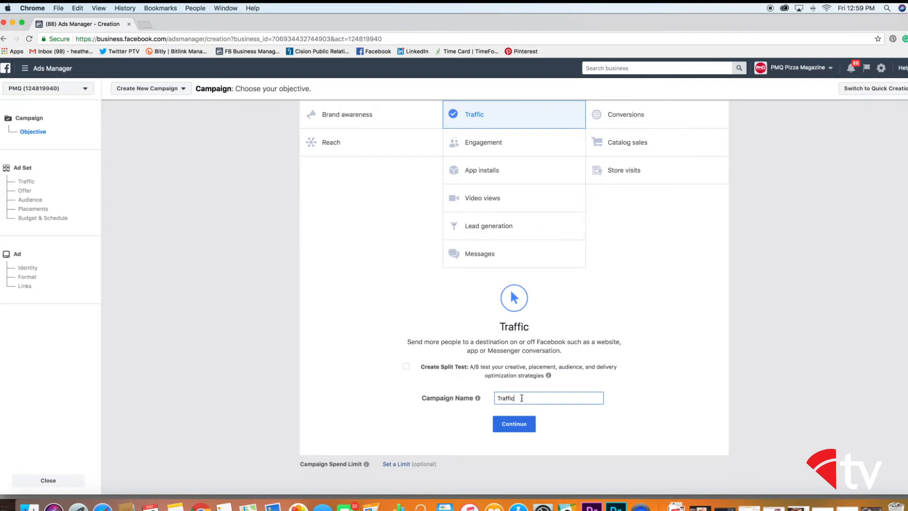
Step: Name the traffic campaign "Wine Wednesday Event" and continue to the ad set setup
drag(521, 398, 489, 402)
key(BackSpace)
text(Wine Wednesday Event)
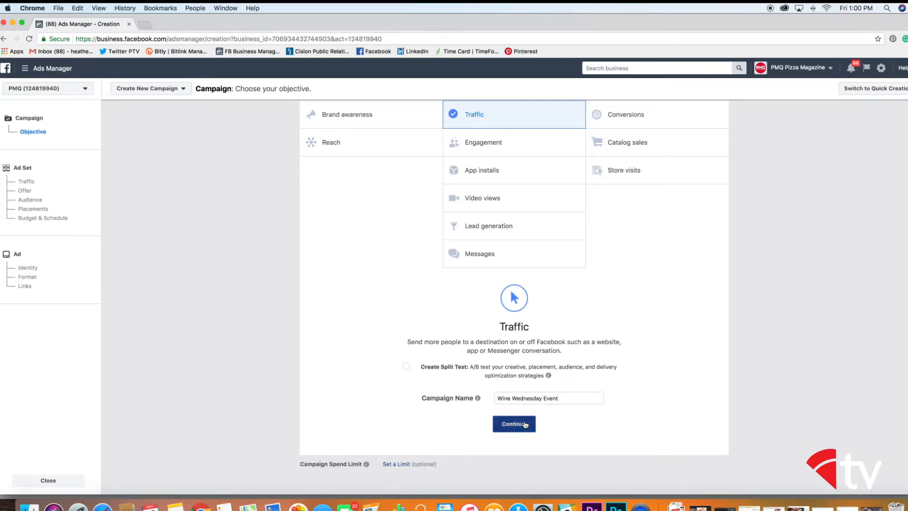
click(525, 424)
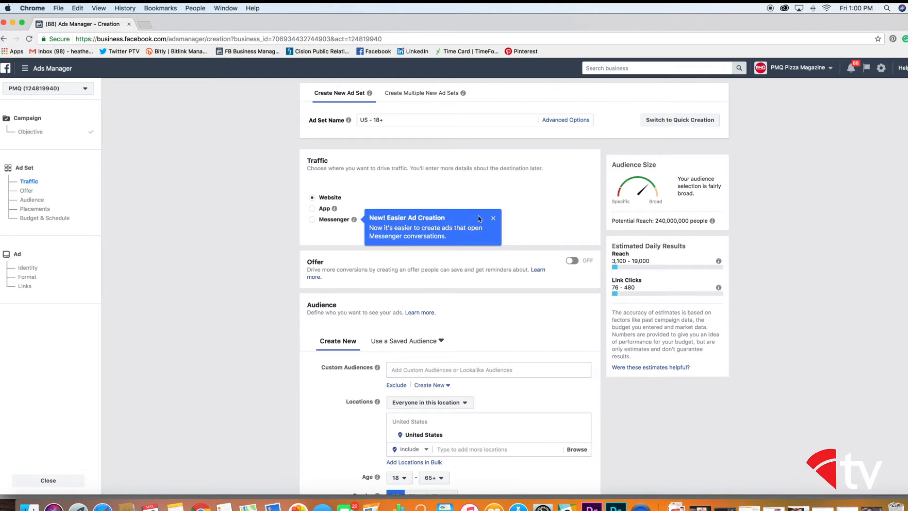
Step: Dismiss the easier ad creation tip and name the ad set "Wine Wednesday"
click(494, 218)
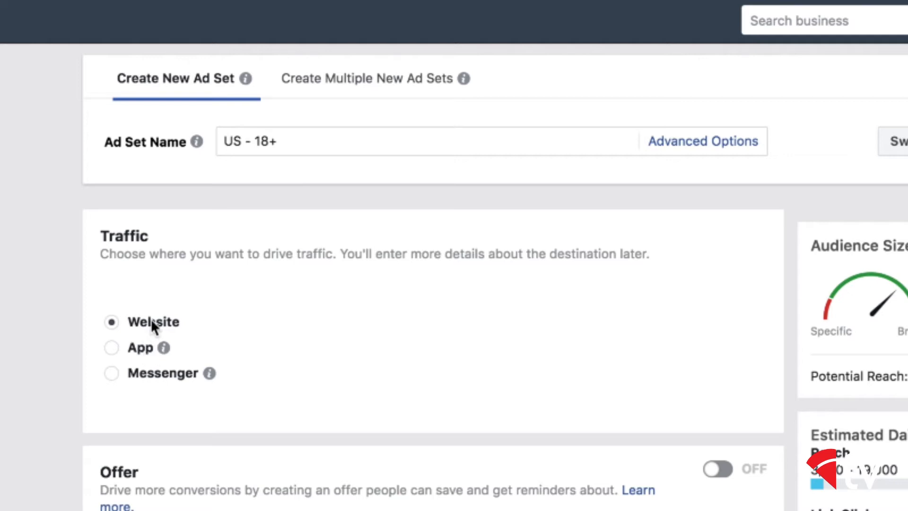
click(302, 138)
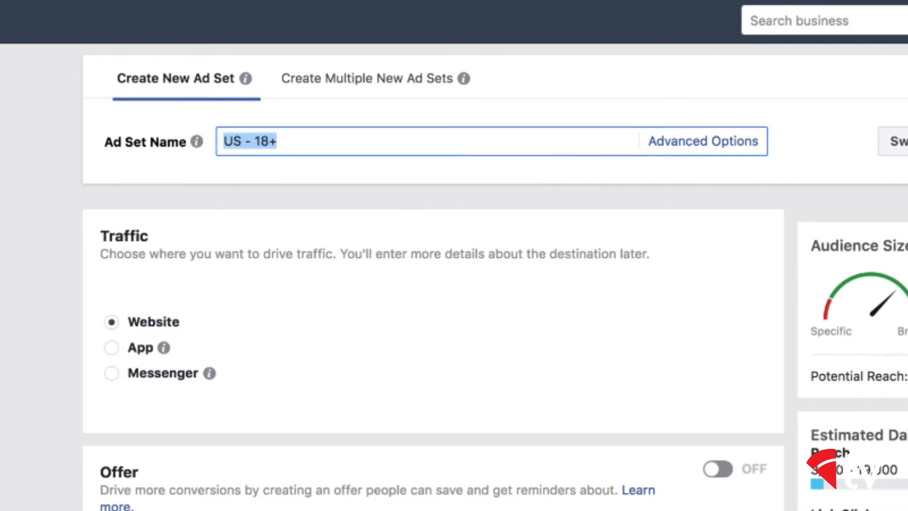
key(BackSpace)
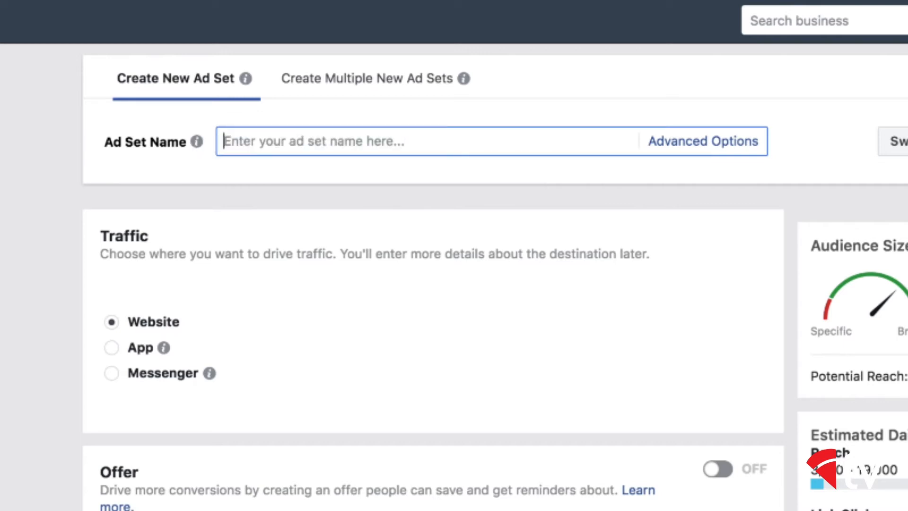
text(Wine Wedn)
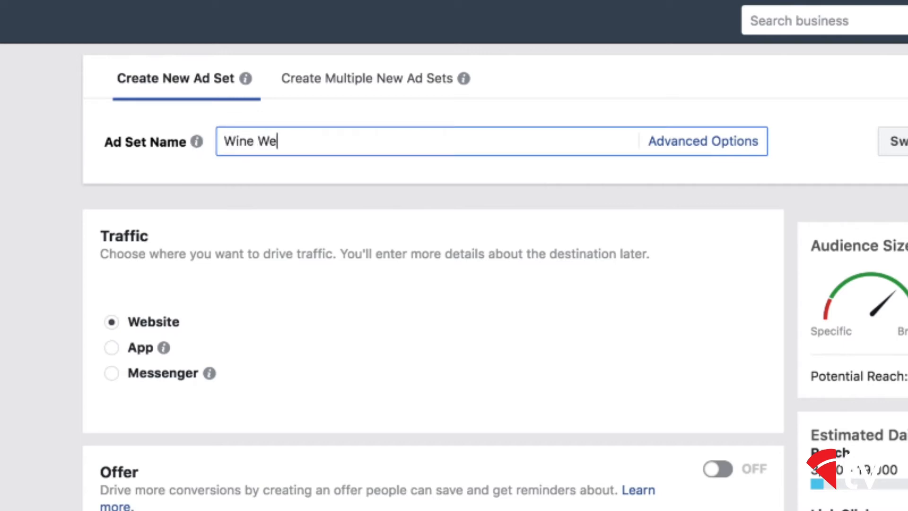
text(es)
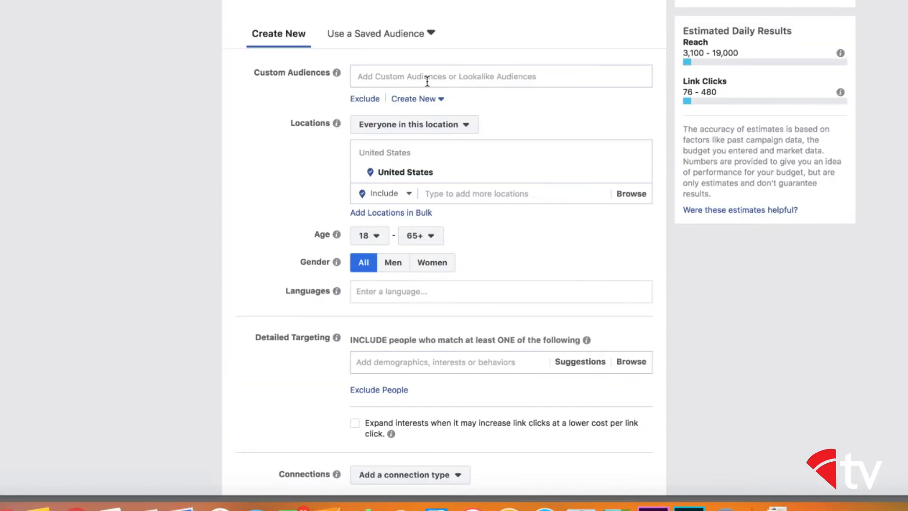
Step: Try to add a custom audience named "PMQ'S FB TUTORIAL AUDIENCE"
click(415, 76)
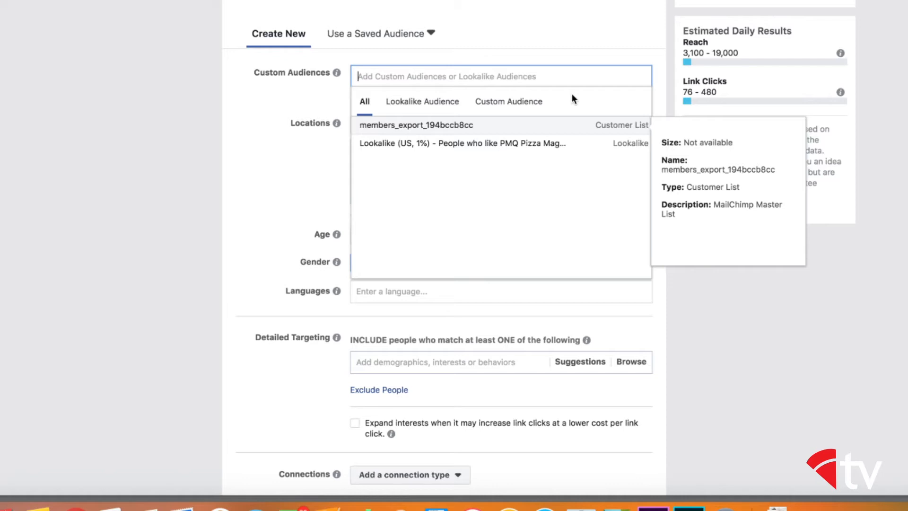
text(PMQ'S)
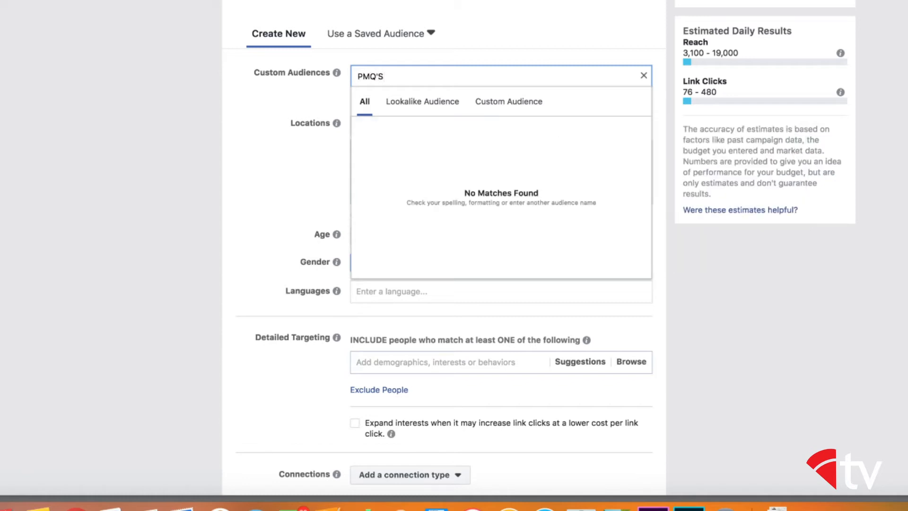
text( FB TUTORIAL Au)
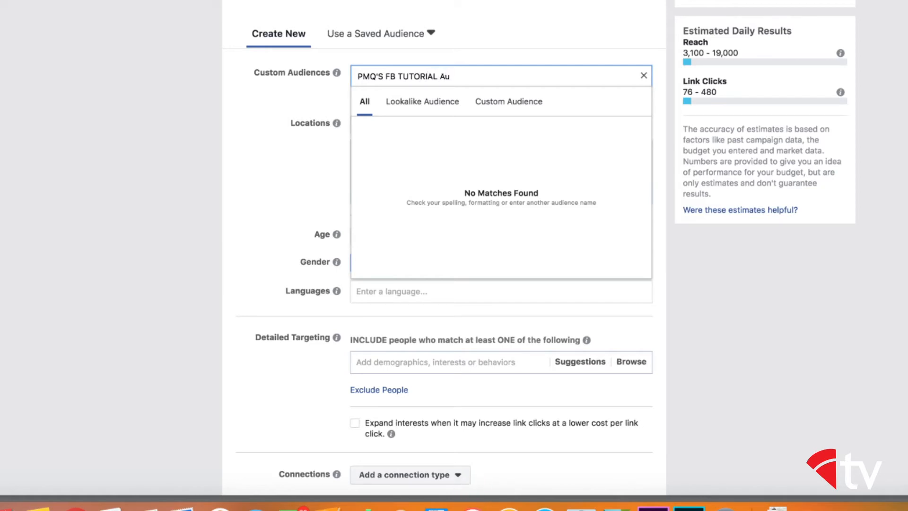
key(BackSpace)
text(UDIENCE)
click(637, 32)
Step: Set the audience location to Chicago, Illinois, keeping the targeting on everyone in this location
click(467, 126)
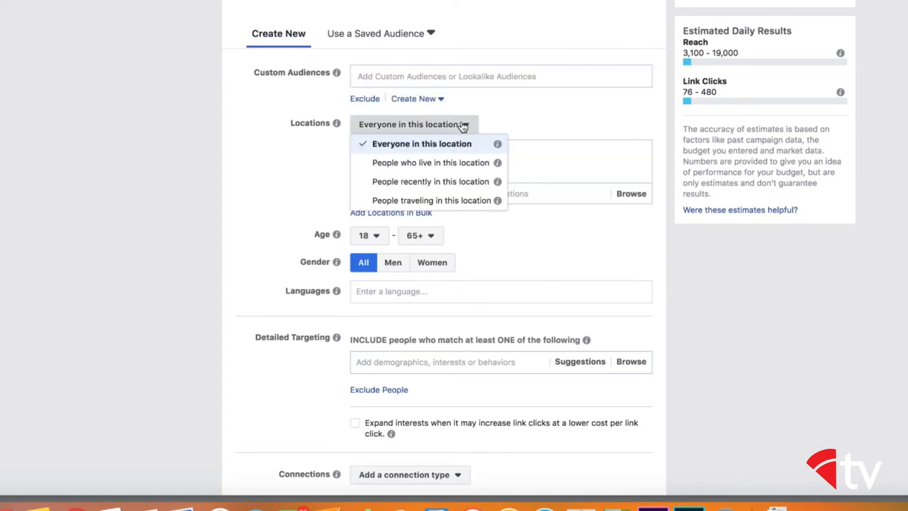
click(462, 127)
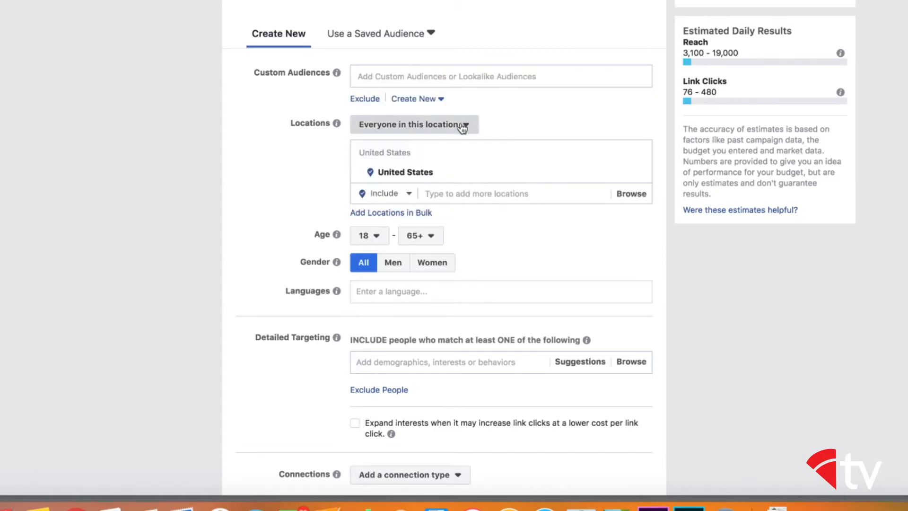
click(431, 178)
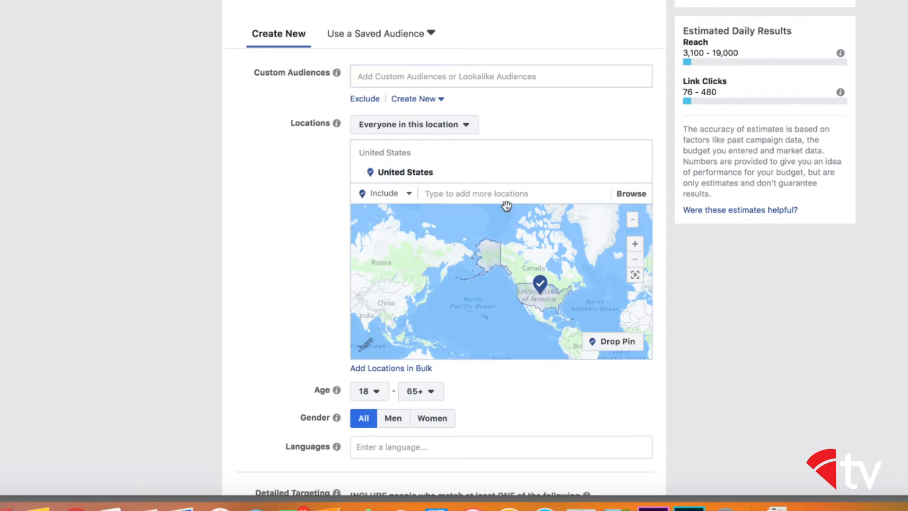
click(481, 193)
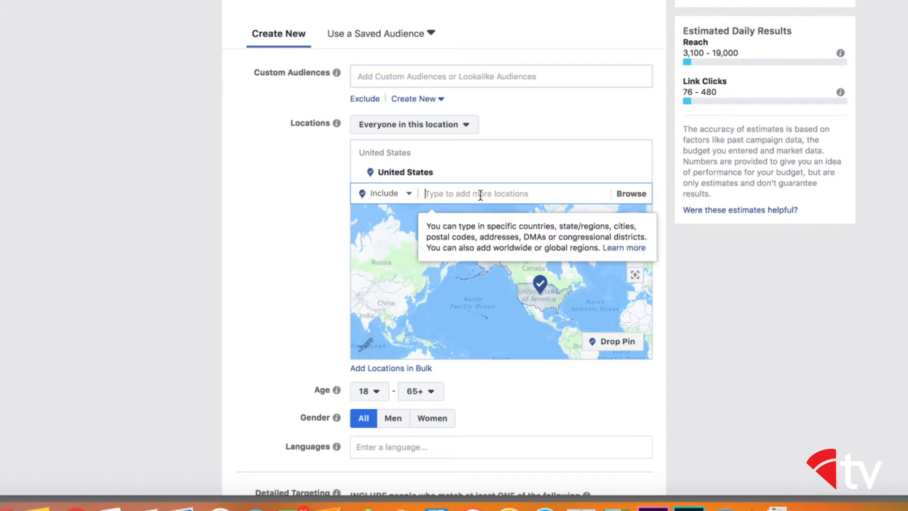
text(chicago)
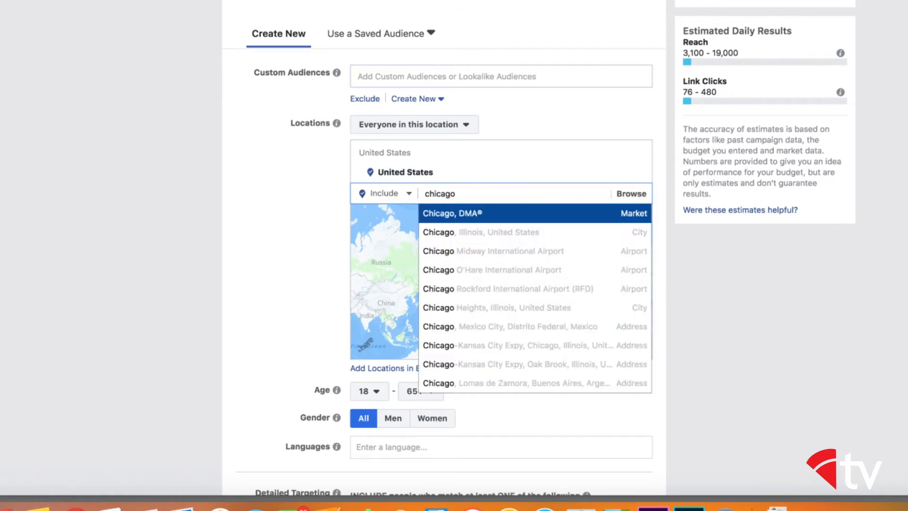
text(,il)
key(Return)
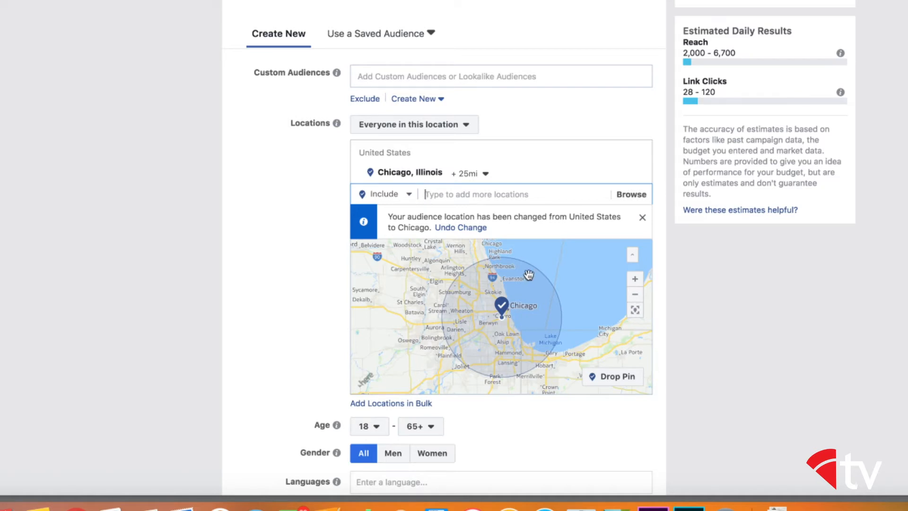
Step: Examine the targeted Chicago area on the map up close and review its radius options
click(638, 279)
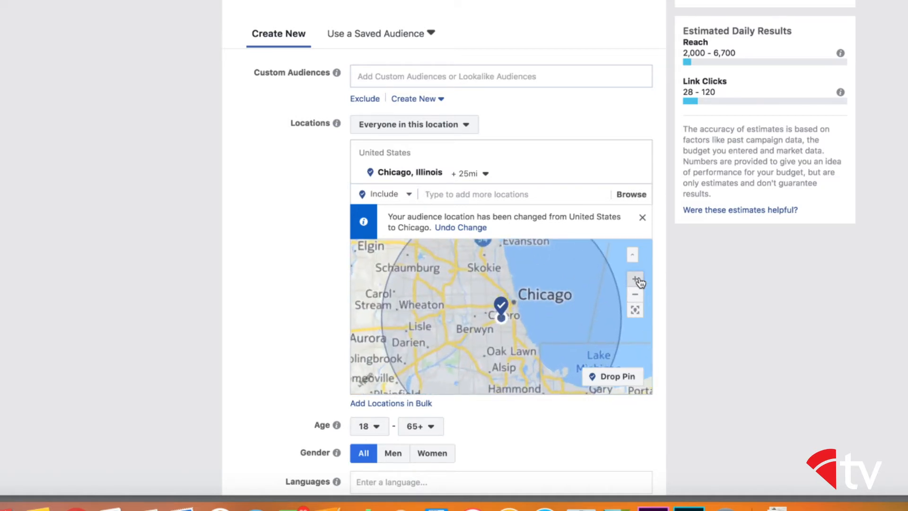
click(639, 279)
click(639, 280)
click(638, 280)
click(638, 279)
click(638, 281)
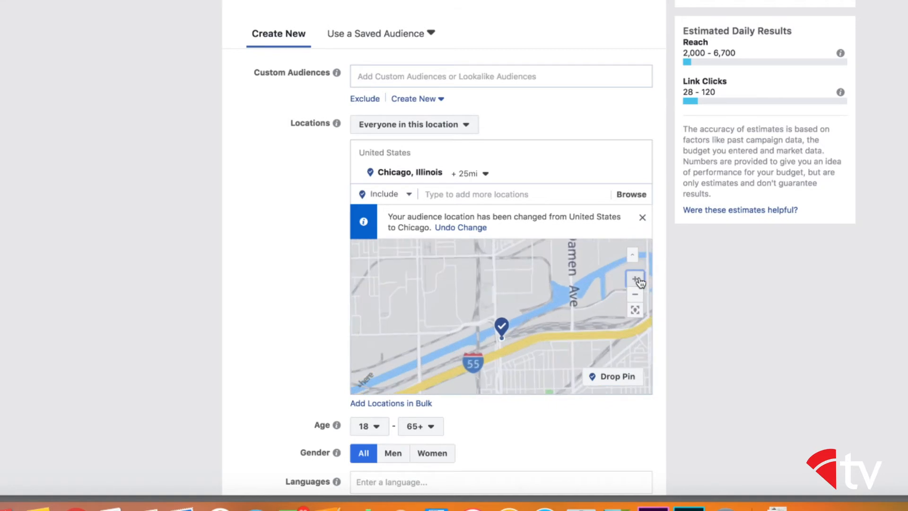
click(638, 282)
click(639, 282)
drag(496, 342, 490, 255)
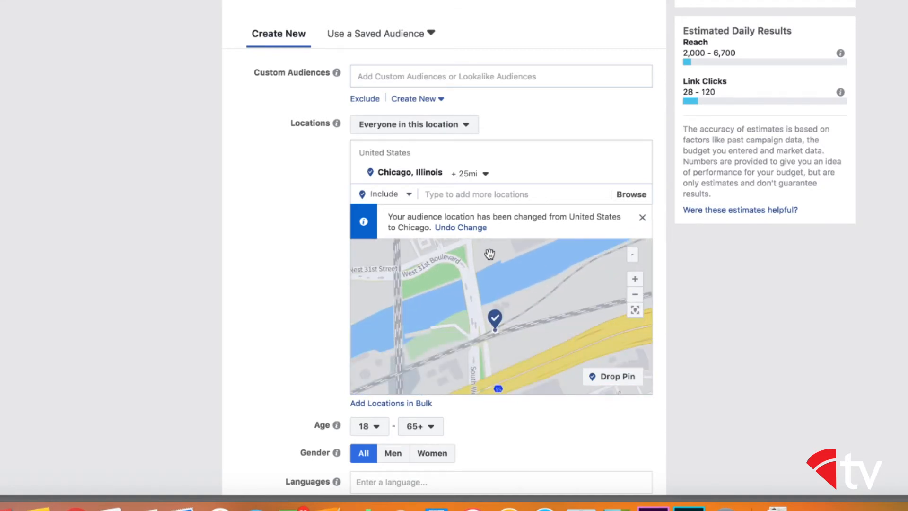
click(480, 175)
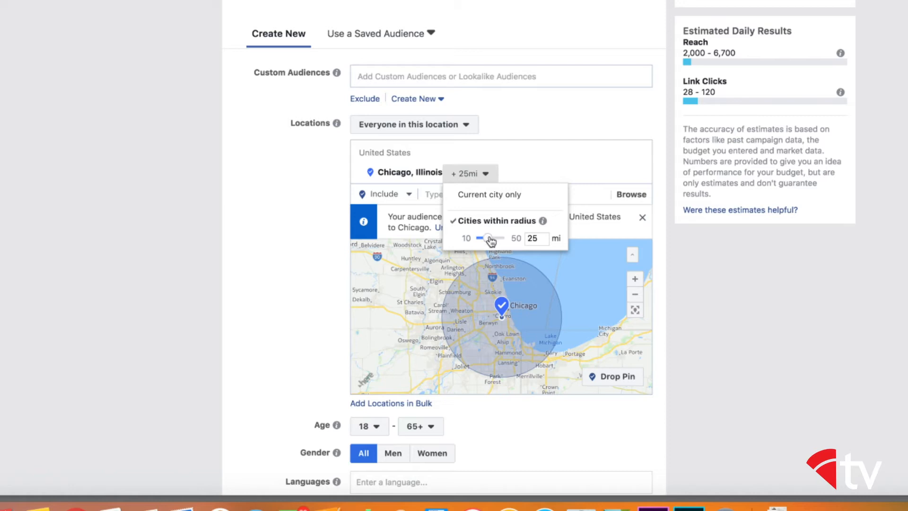
click(717, 326)
Step: Set the audience age range to 20 through 55
scroll(568, 445, down, 3)
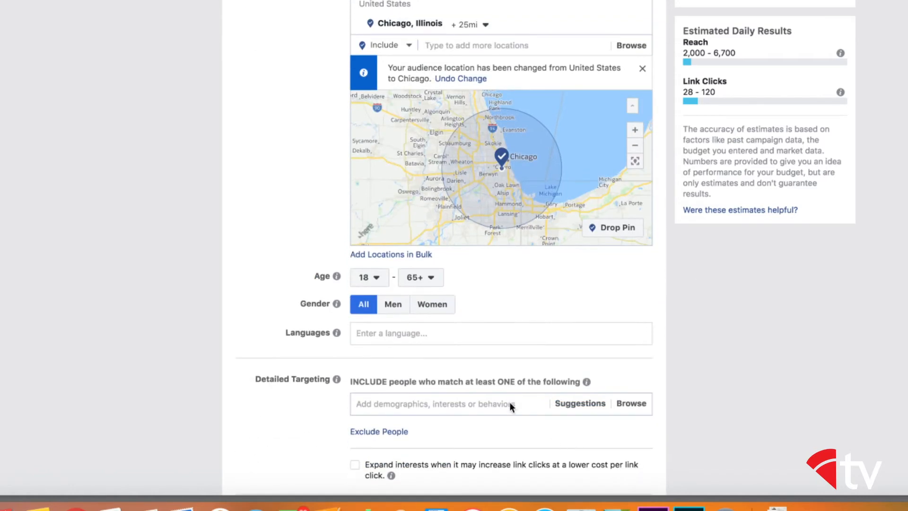
click(371, 278)
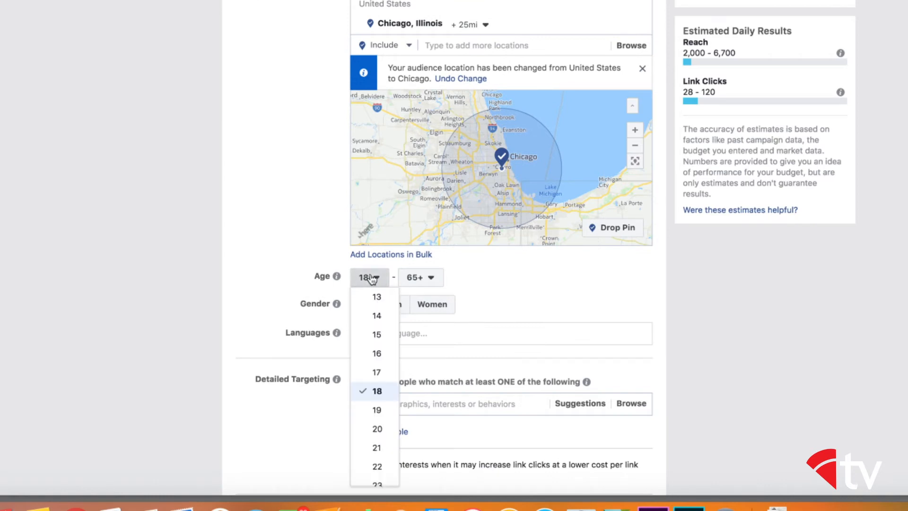
scroll(377, 448, down, 2)
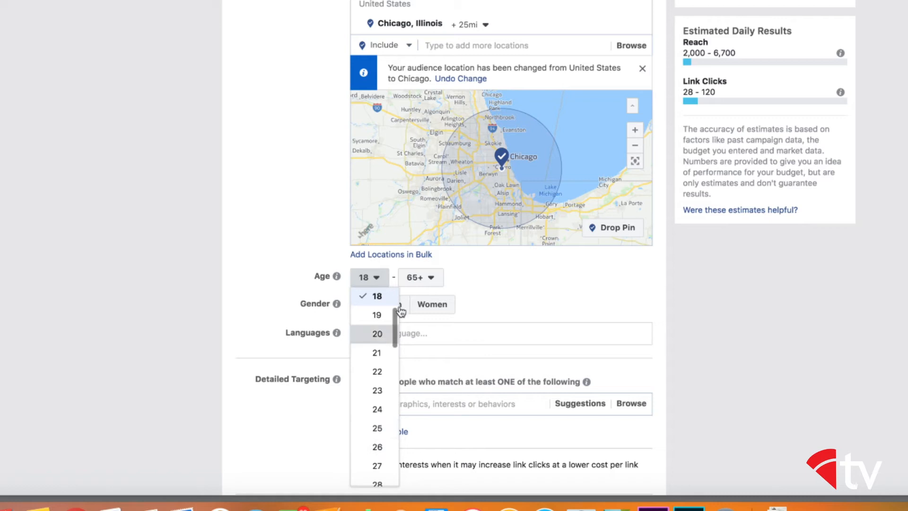
click(384, 332)
click(430, 280)
scroll(428, 440, up, 2)
scroll(426, 421, up, 1)
click(426, 334)
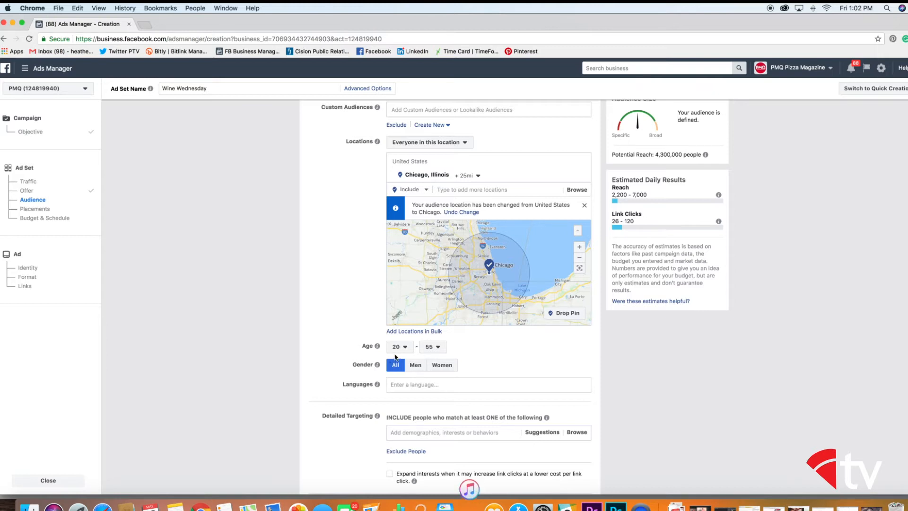
Step: Add English (All) as the audience language
scroll(523, 348, down, 2)
scroll(523, 349, down, 1)
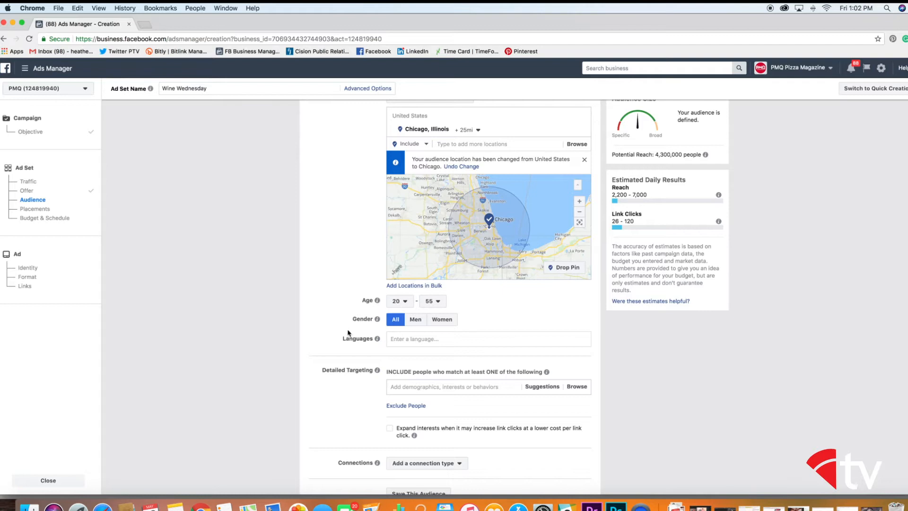
scroll(403, 307, down, 2)
click(409, 302)
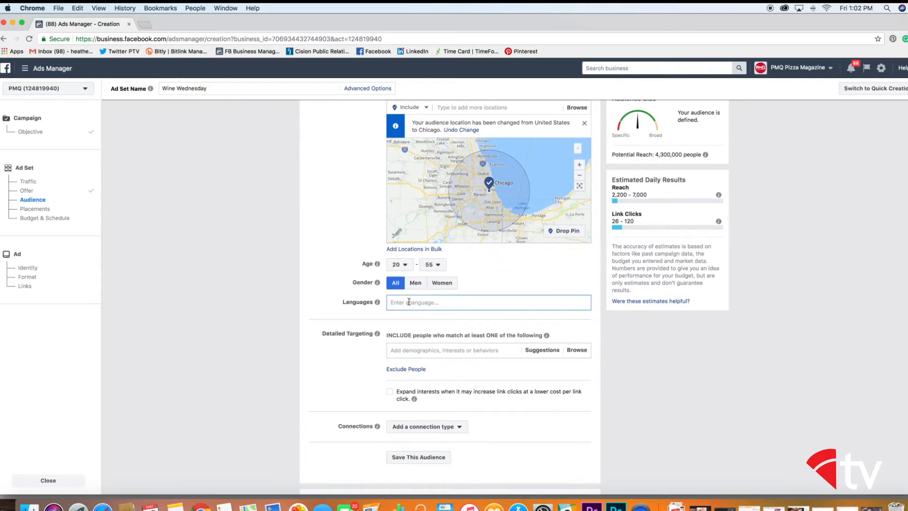
text(english)
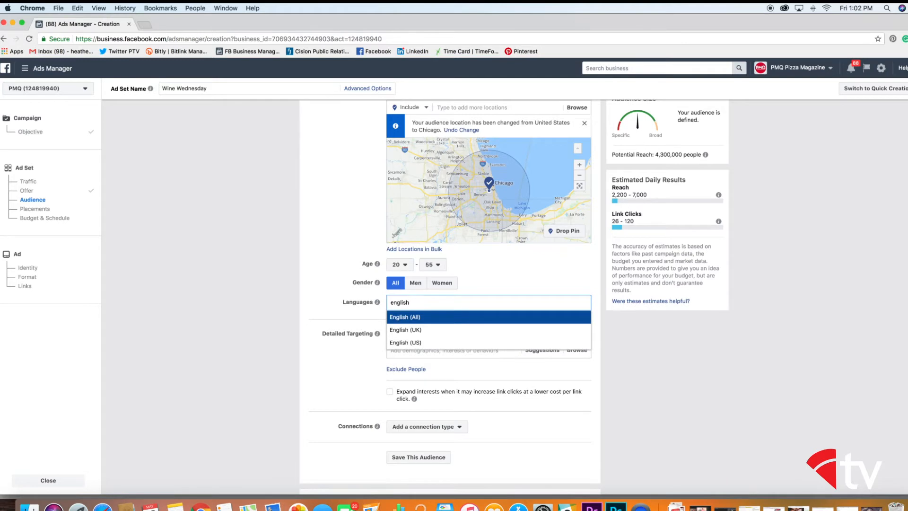
key(Return)
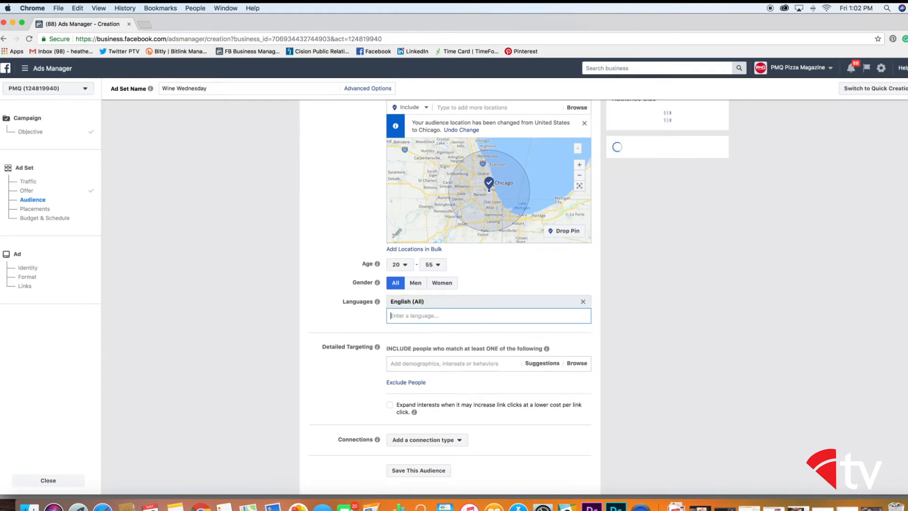
Step: Search the detailed targeting options for "pizza" and look through the suggested interests
scroll(464, 410, down, 2)
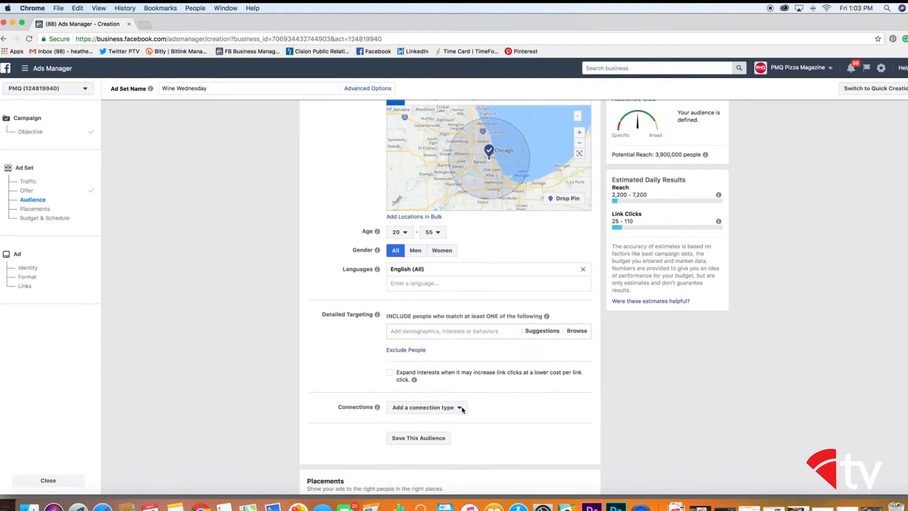
click(420, 331)
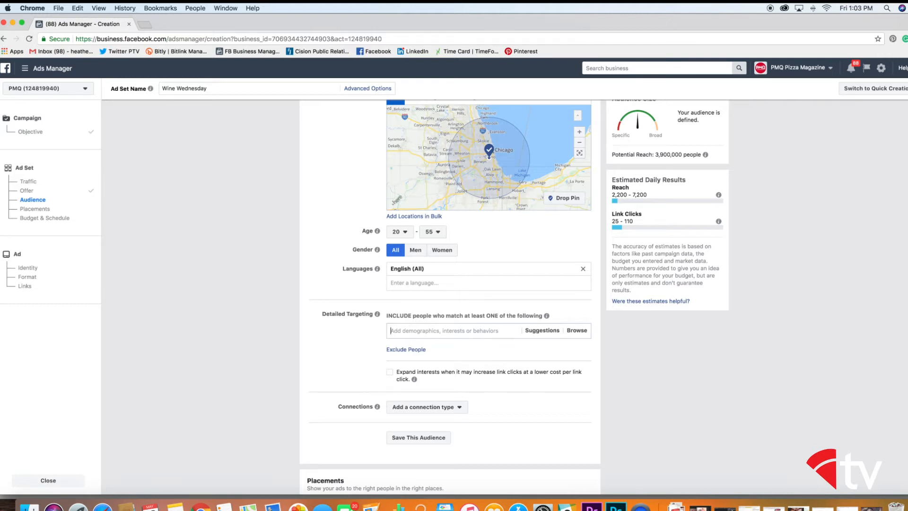
text(pizza)
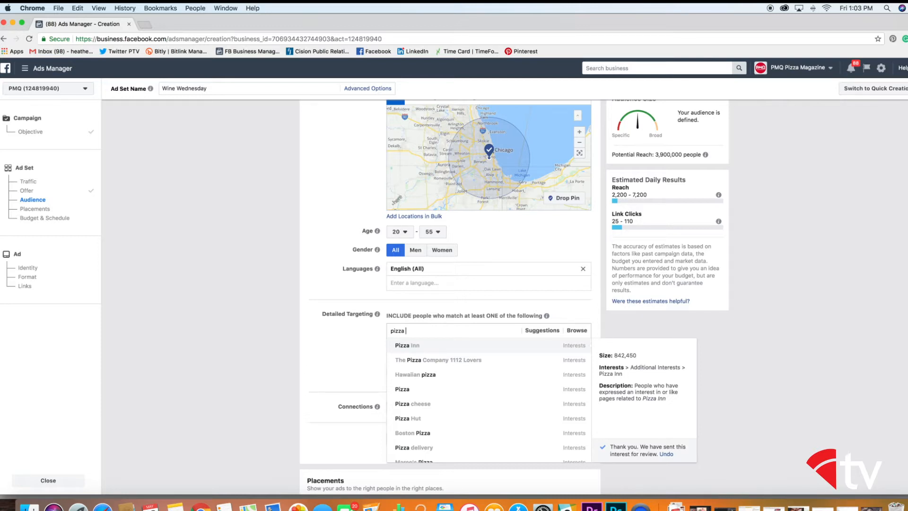
scroll(494, 369, down, 5)
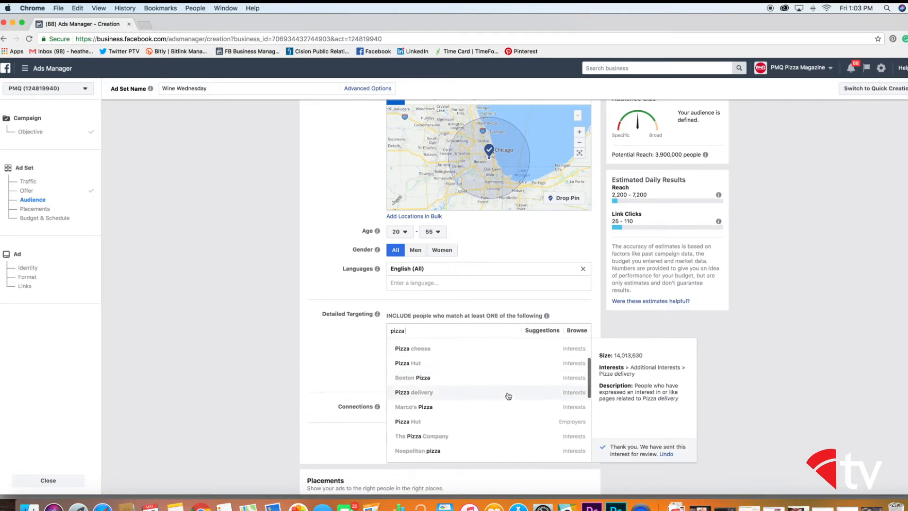
scroll(508, 396, up, 3)
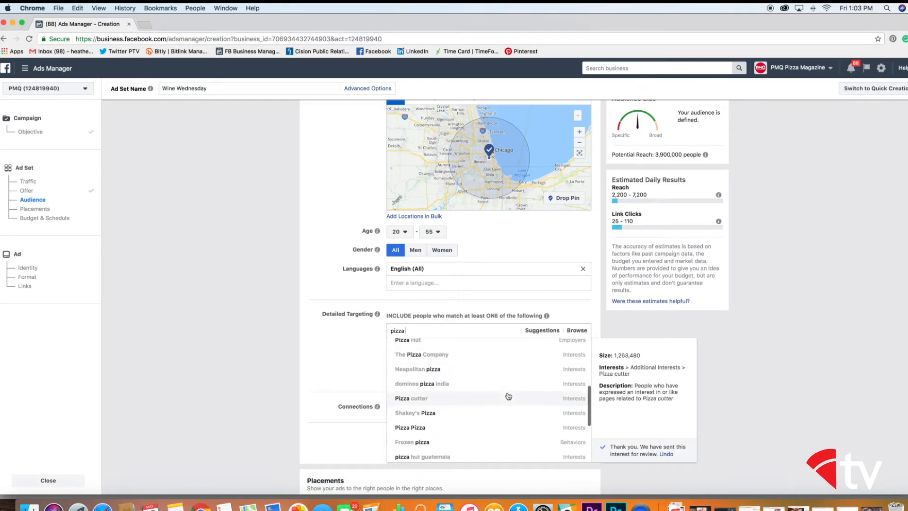
click(336, 330)
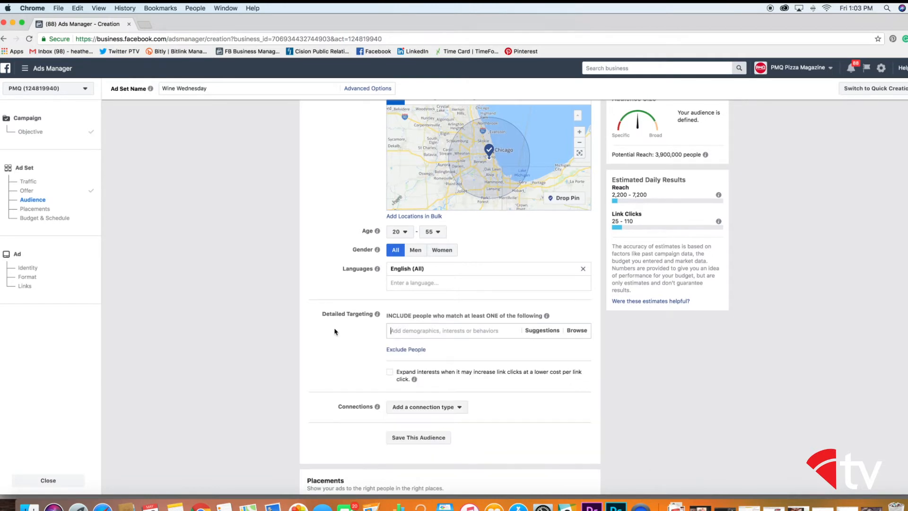
Step: Search the detailed targeting options for "food", look through the suggestions, and clear the search without adding any
text(food)
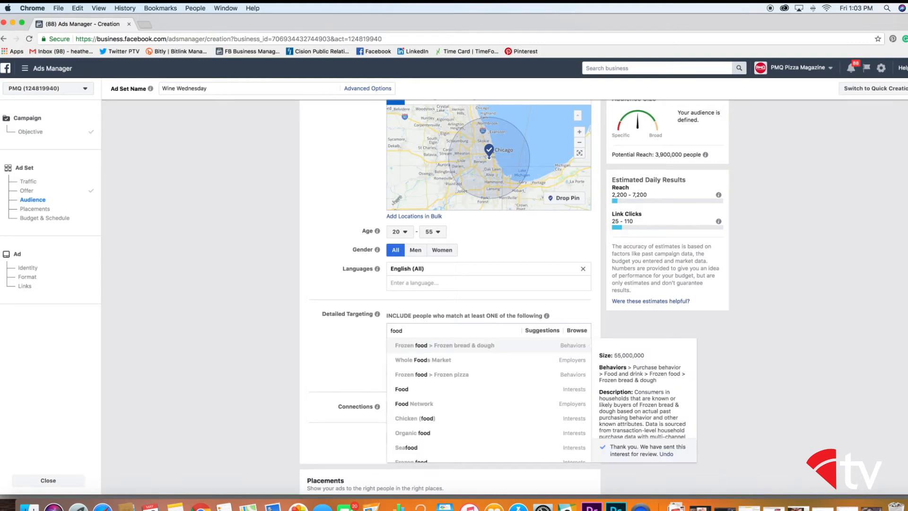
double_click(411, 329)
key(BackSpace)
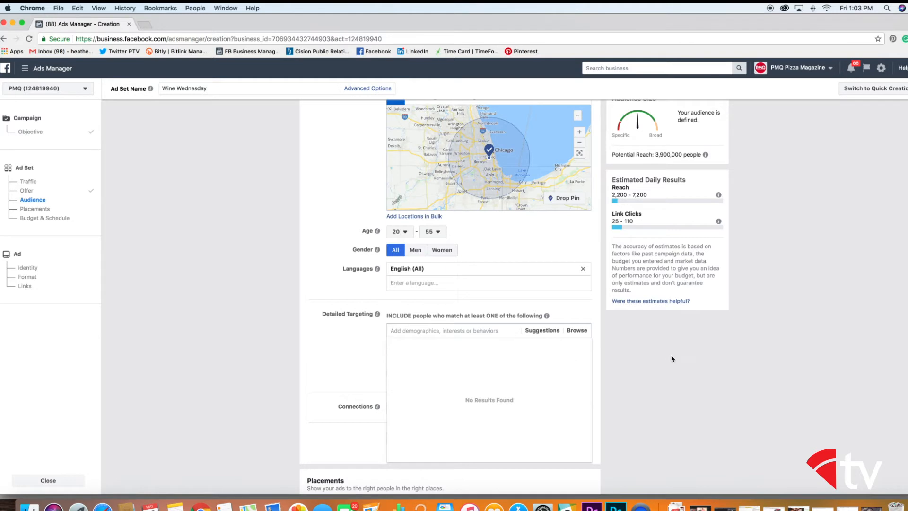
click(672, 358)
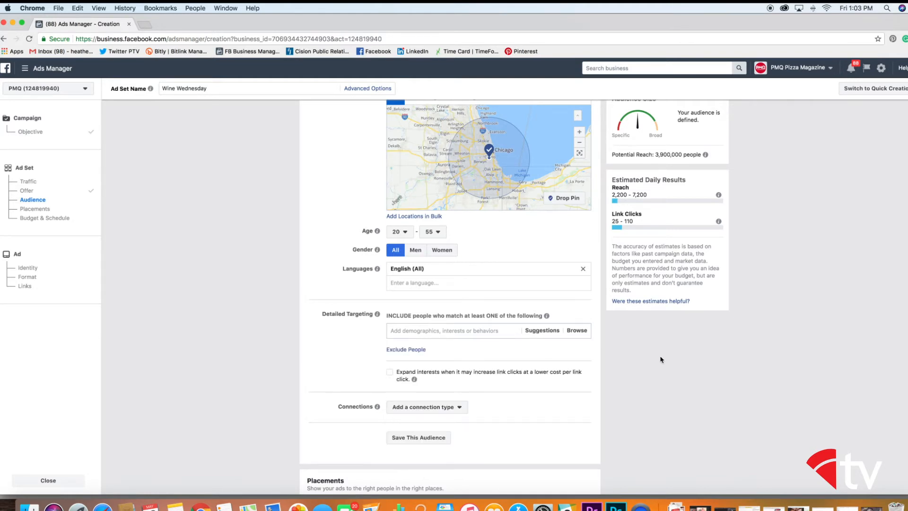
Step: Review the connection types available for the audience without choosing one
scroll(661, 359, down, 5)
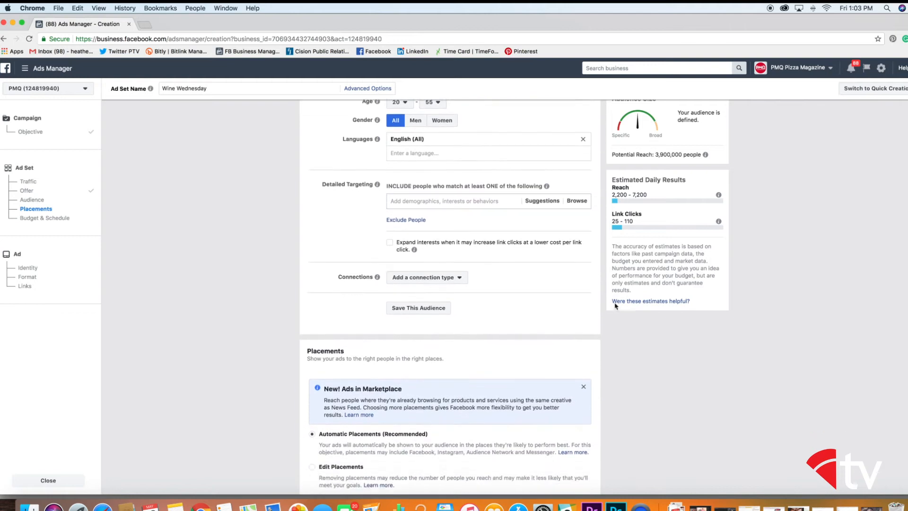
scroll(490, 208, up, 2)
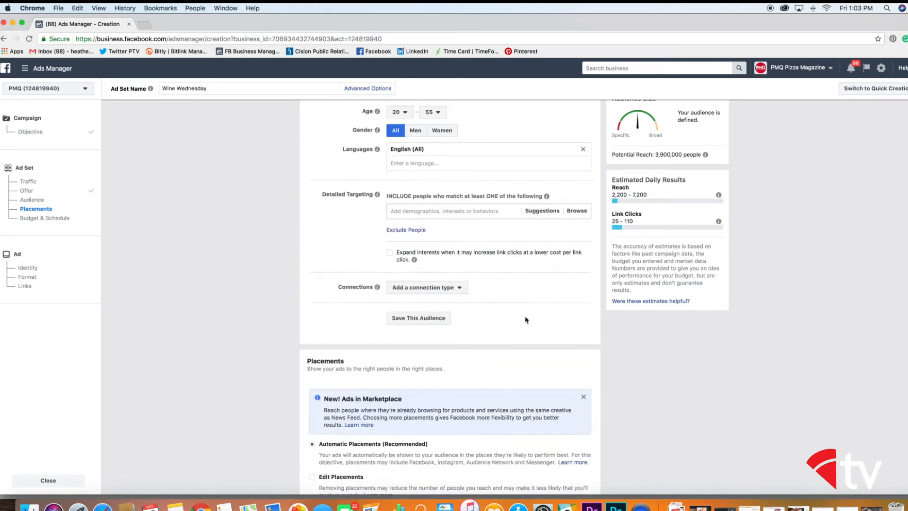
click(445, 287)
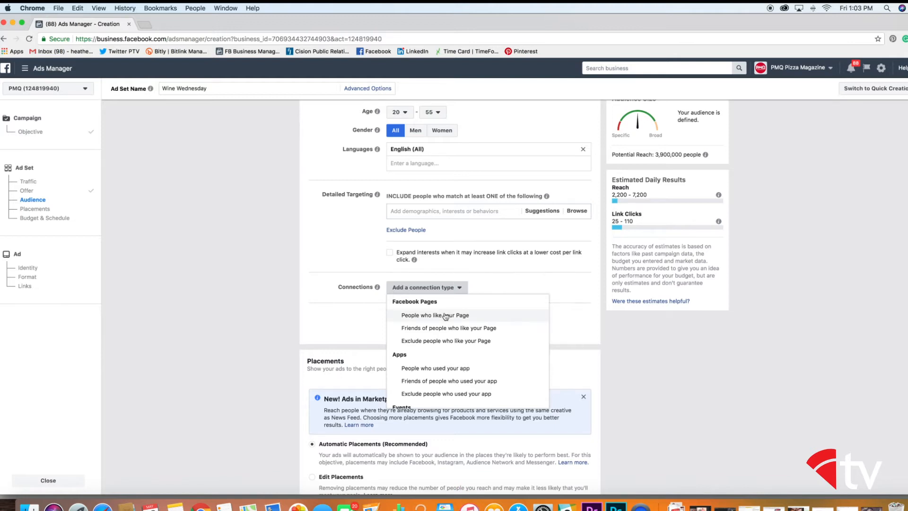
click(492, 287)
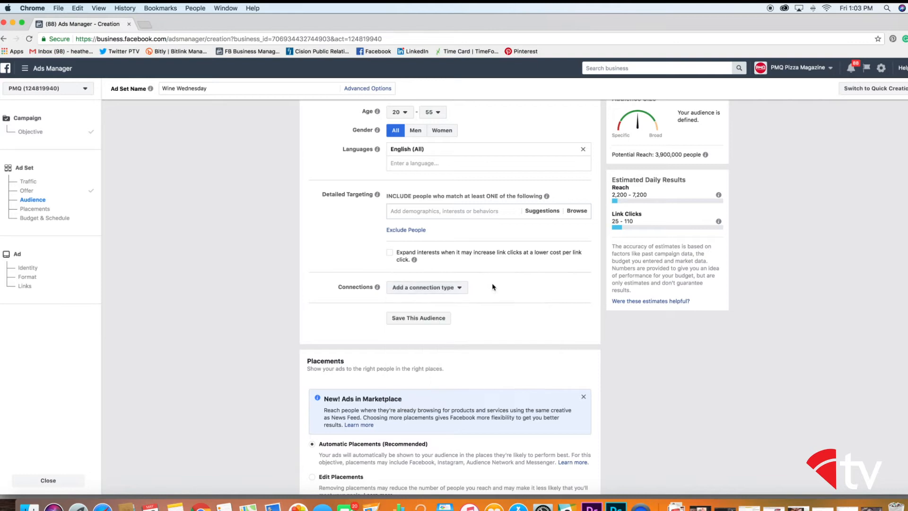
Step: Save the defined audience under the name "PMQ'S FACEBOOK AD TU"
click(426, 319)
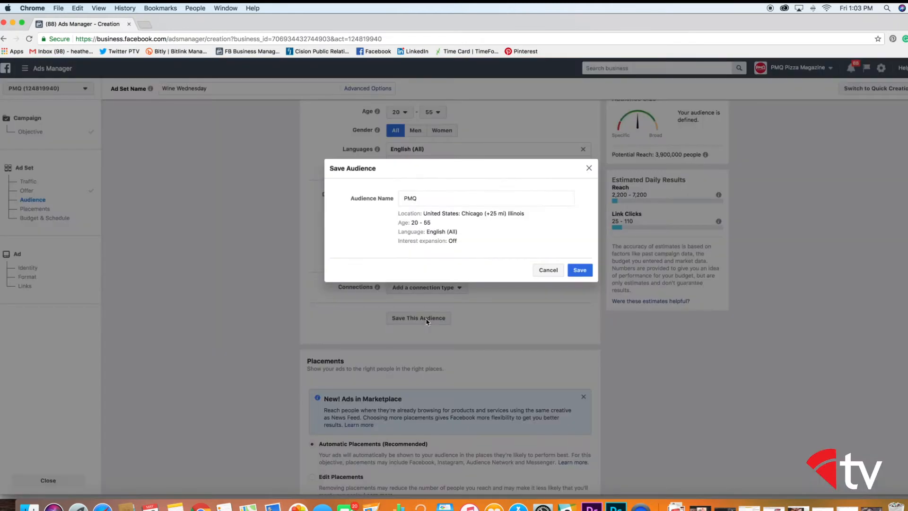
click(427, 196)
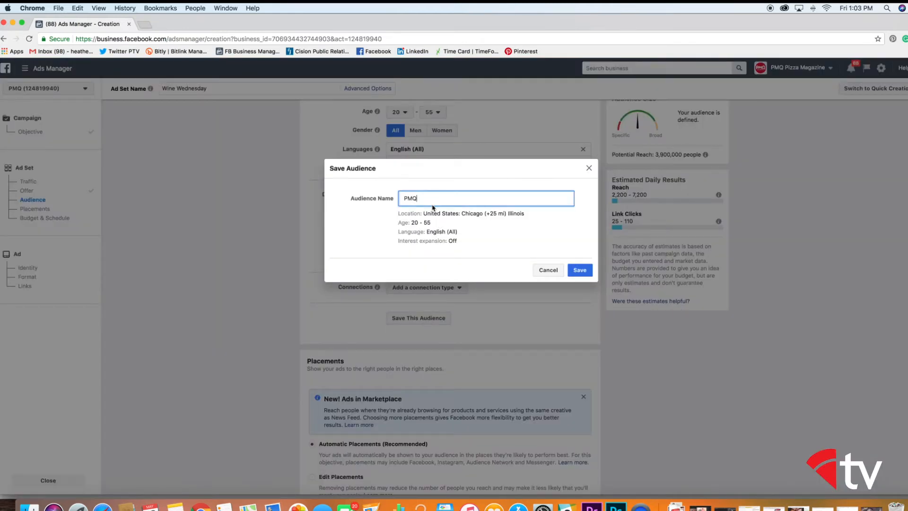
text('S FACEBOOK AD TU)
click(577, 270)
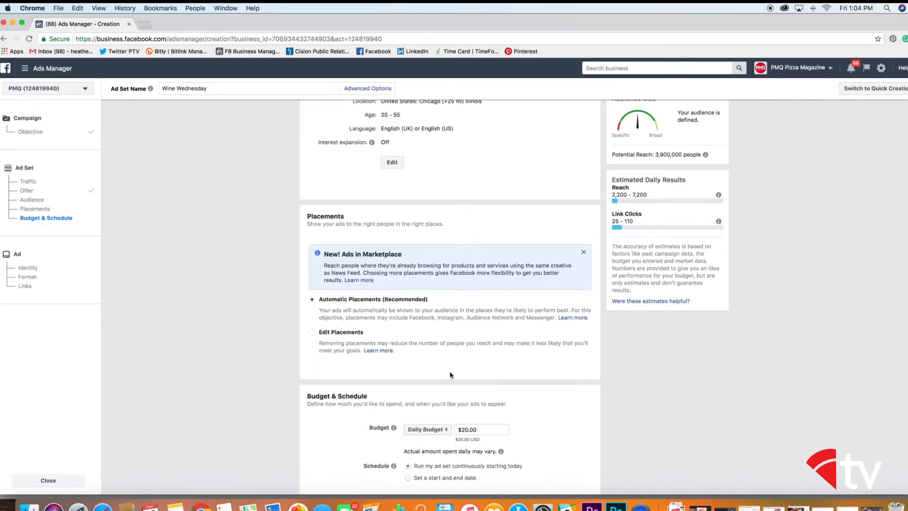
Step: Keep the budget type as Daily Budget and set its amount to $10.00
scroll(450, 375, down, 3)
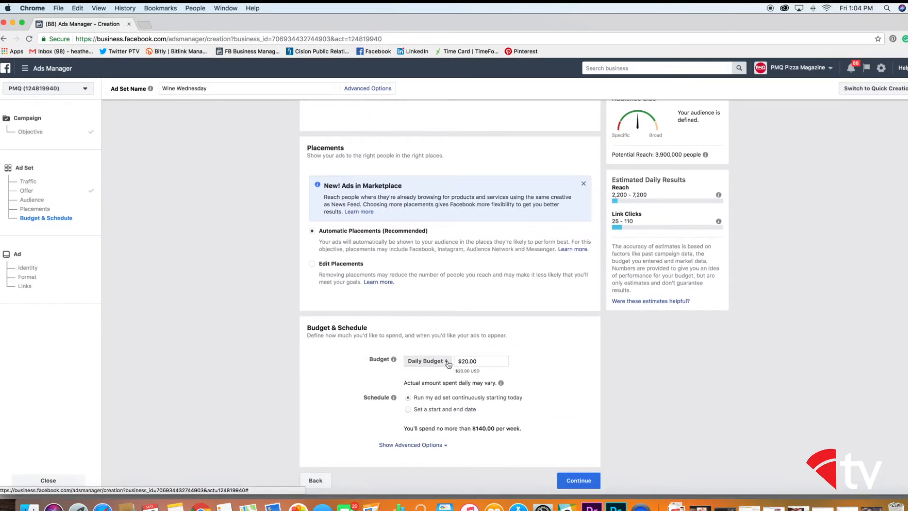
click(448, 362)
click(440, 361)
click(499, 361)
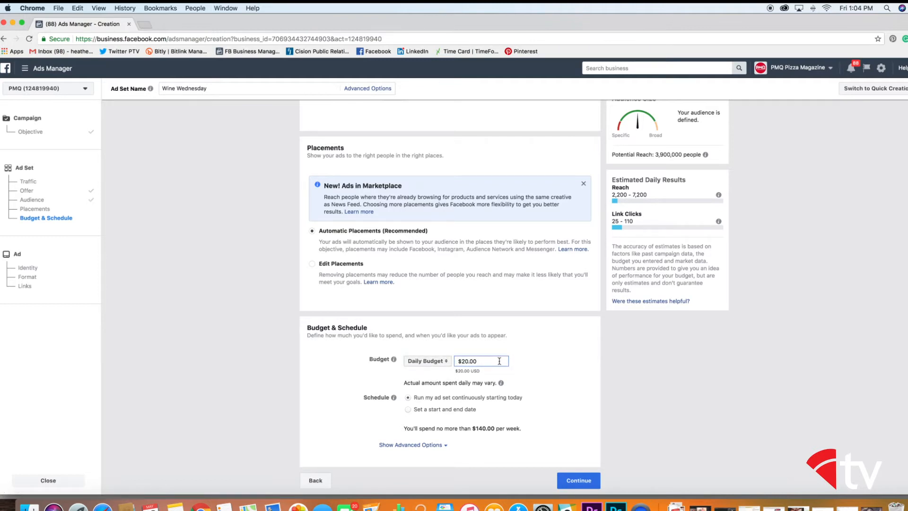
key(BackSpace)
key(BackSpace)
text(10)
click(530, 377)
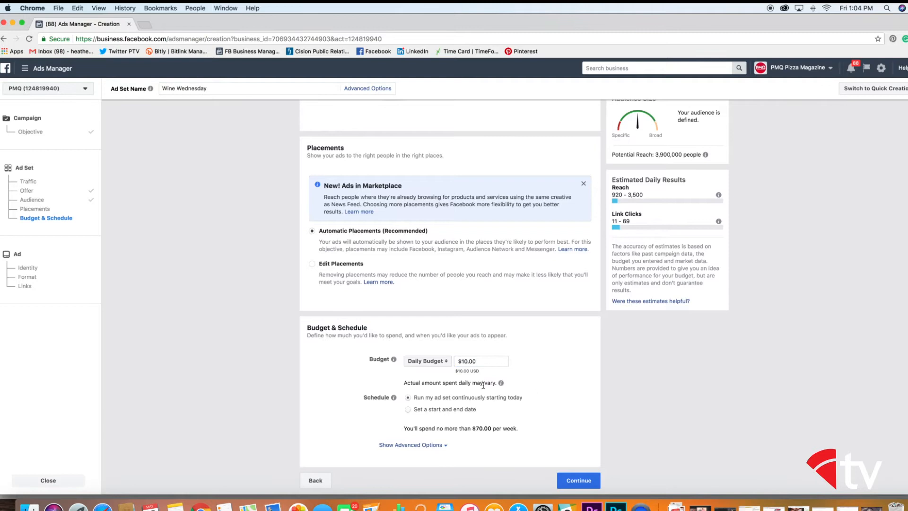
Step: Schedule the ad set with a start and end date, running from May 22, 2018 to June 20, 2018
click(409, 410)
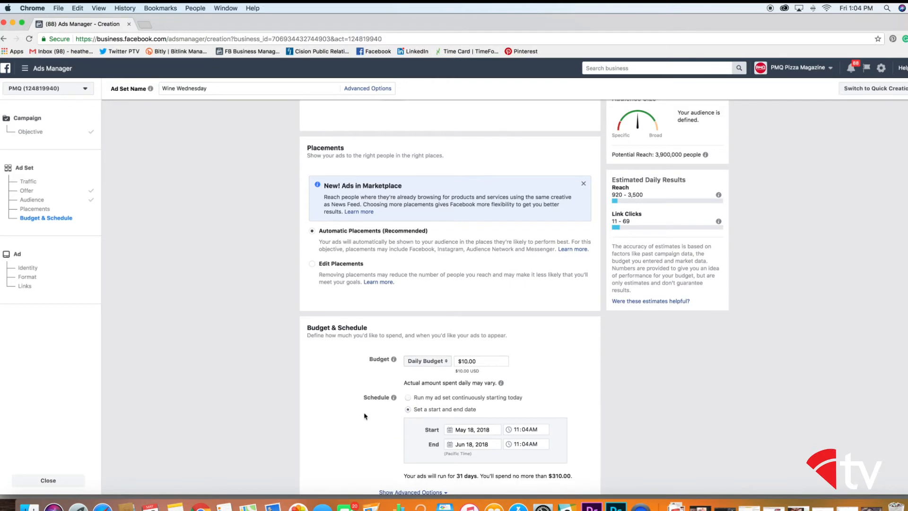
scroll(368, 416, down, 1)
click(479, 395)
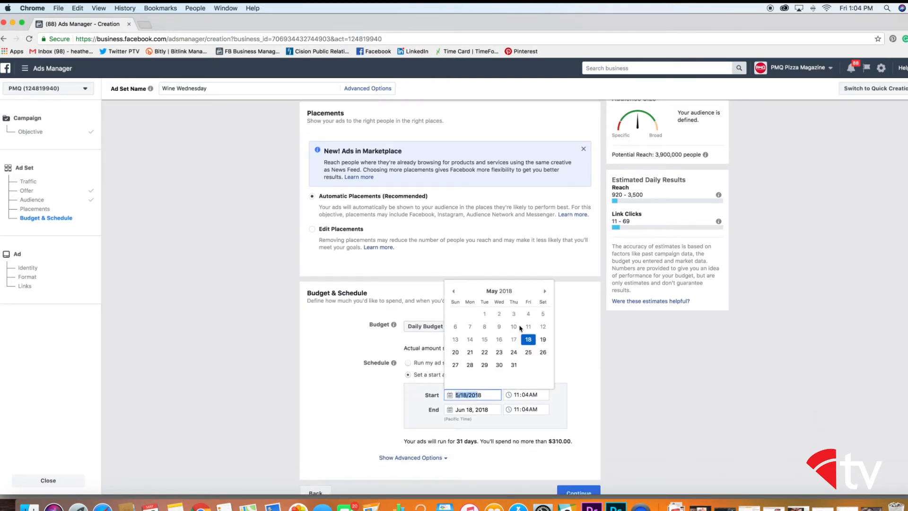
click(484, 353)
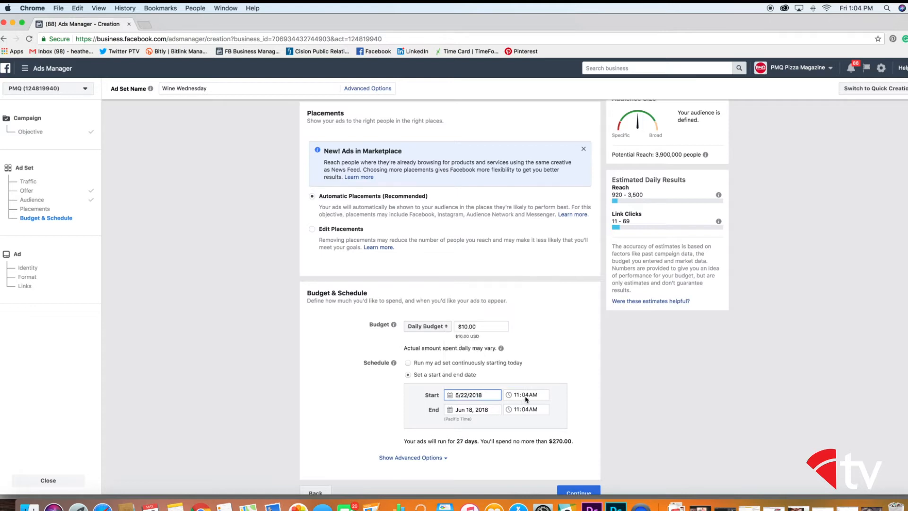
click(475, 410)
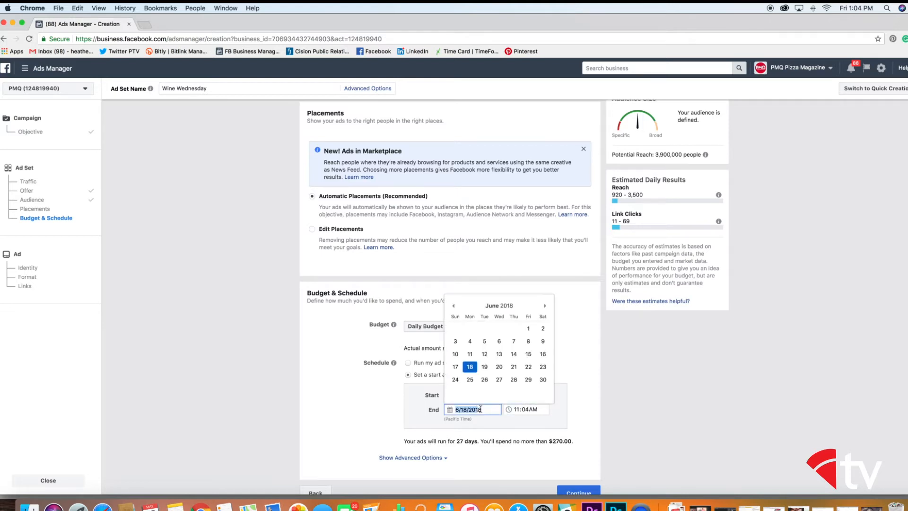
click(500, 367)
Step: Set the schedule's end time to 9:00 PM and its start time to 6:04 AM
click(519, 410)
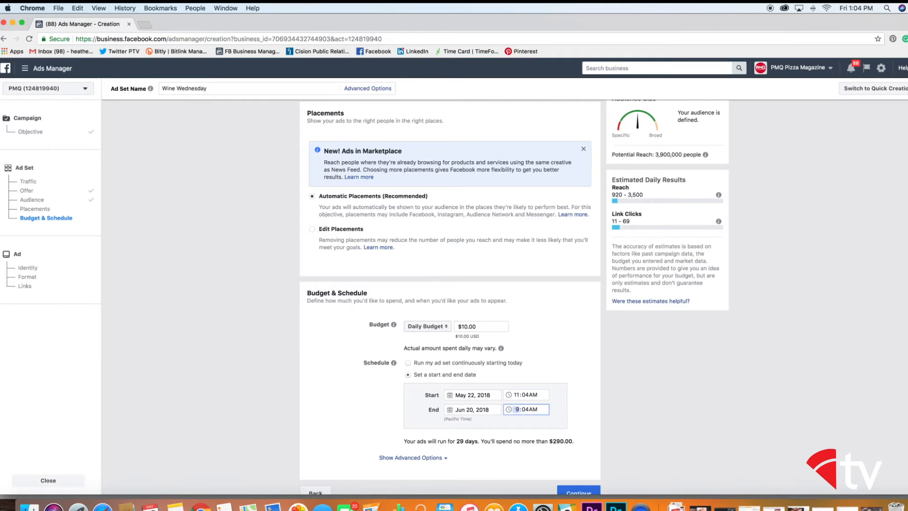
click(526, 409)
text(00P)
click(518, 397)
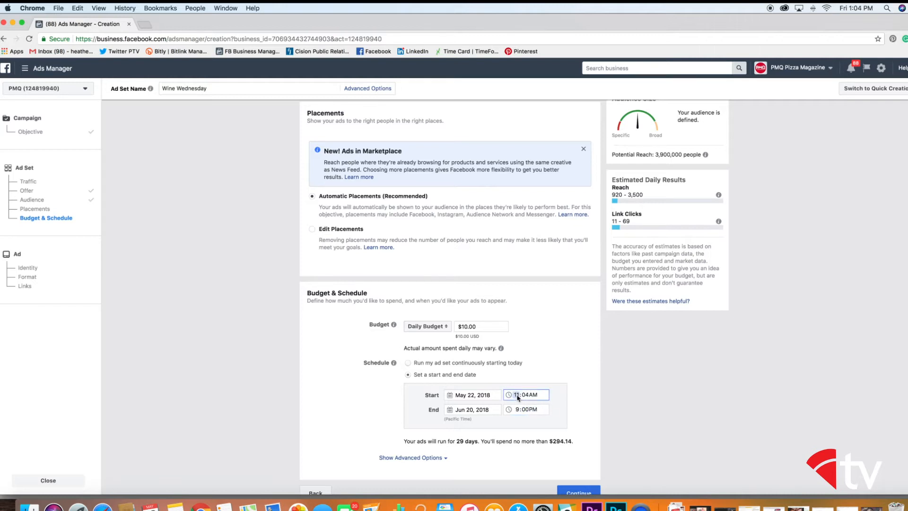
text(6)
click(627, 399)
scroll(471, 453, down, 1)
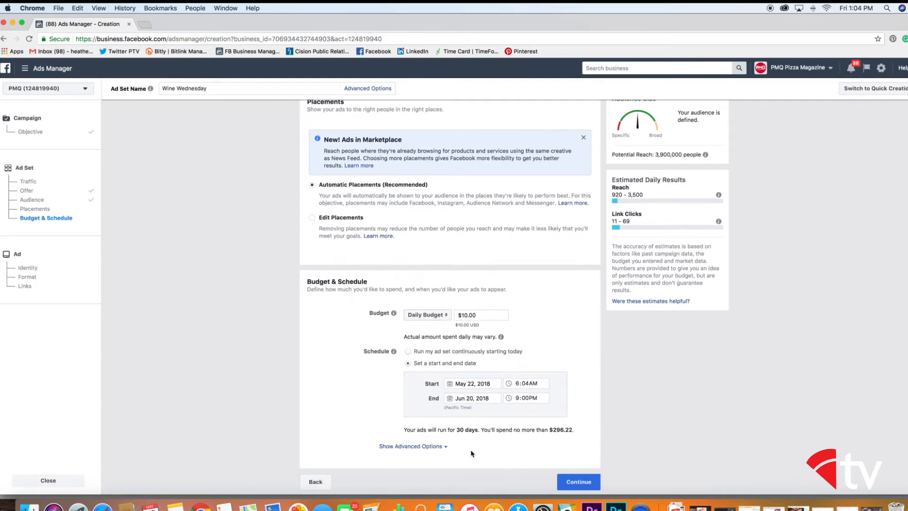
Step: Reselect May 22, 2018 as the schedule's start date and set the end date to May 30, 2018
click(460, 384)
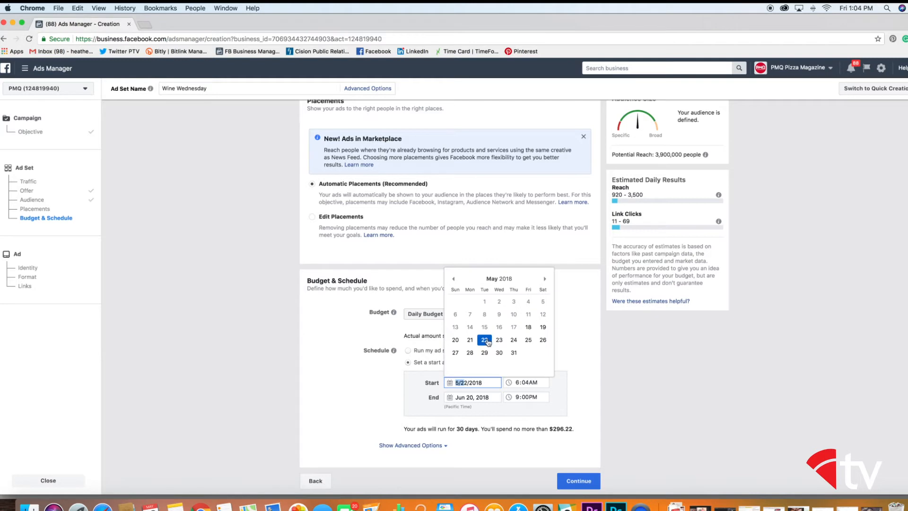
click(485, 340)
click(461, 399)
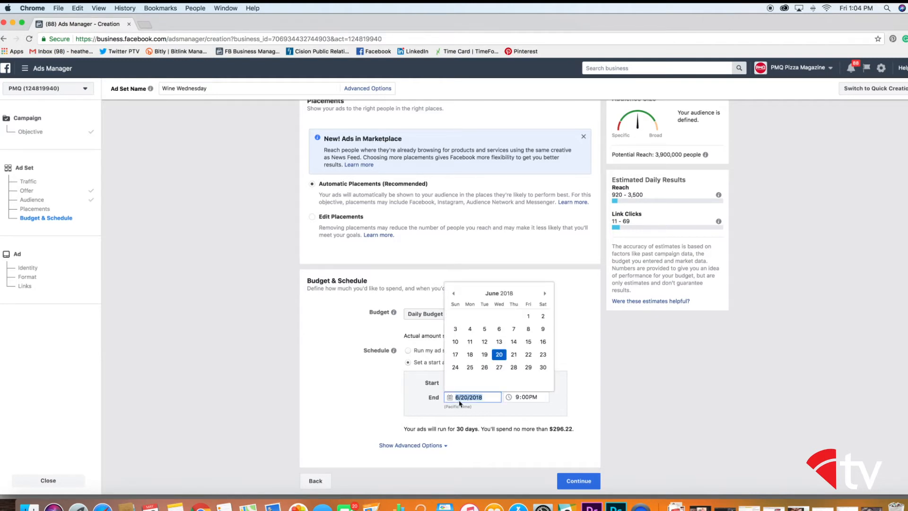
click(498, 354)
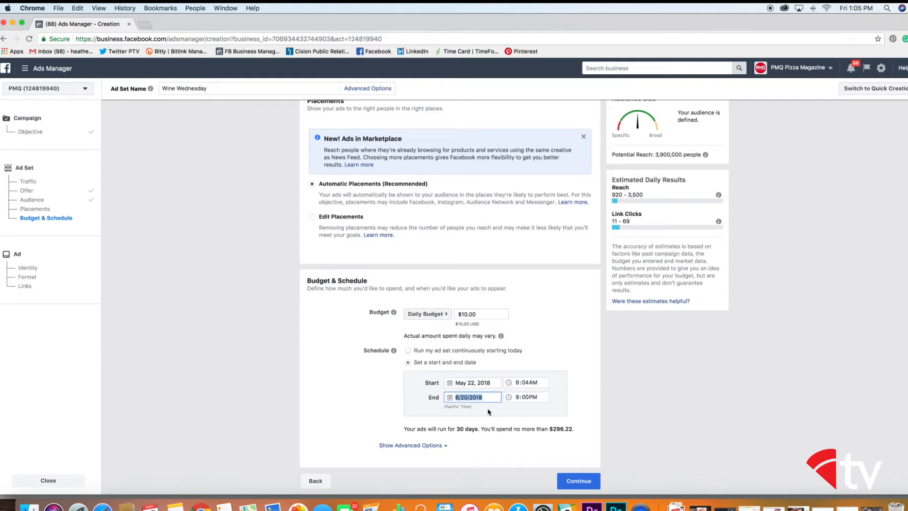
click(477, 397)
click(454, 293)
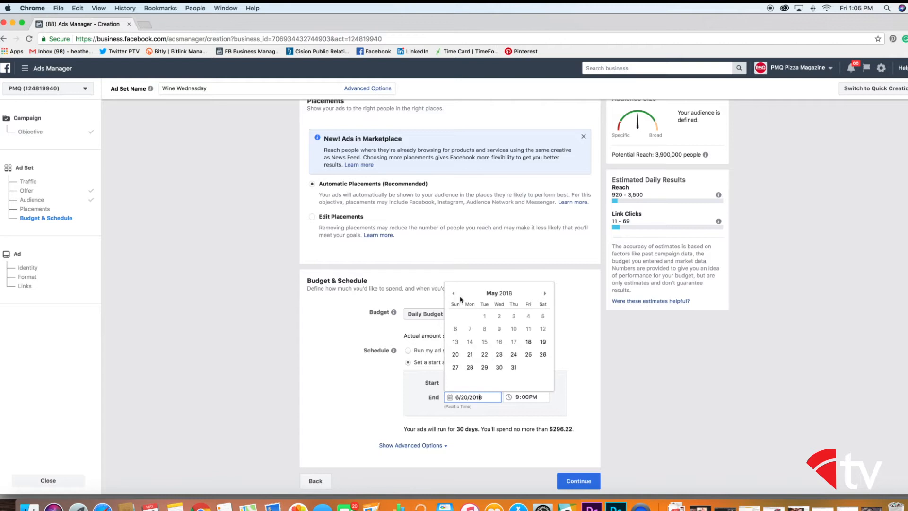
click(499, 368)
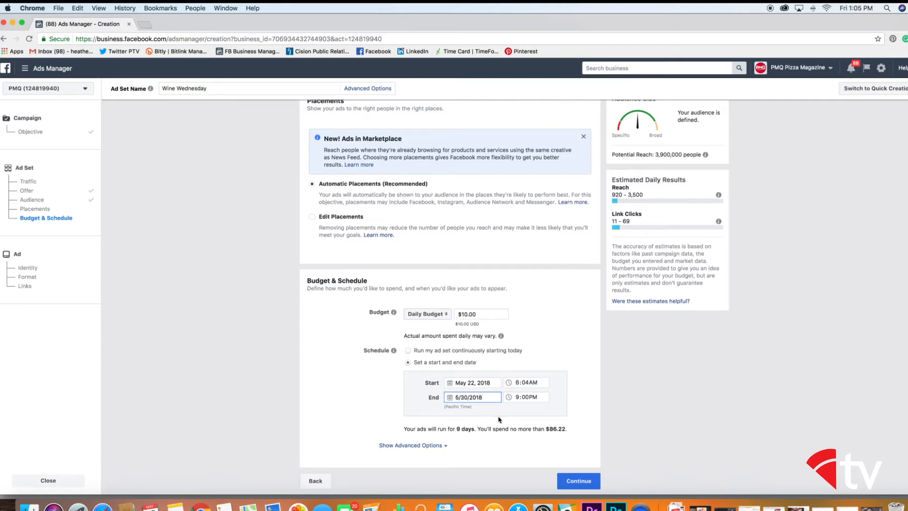
click(460, 412)
Step: Change the schedule's start date to May 29, 2018 and reselect May 30, 2018 as the end date
click(469, 384)
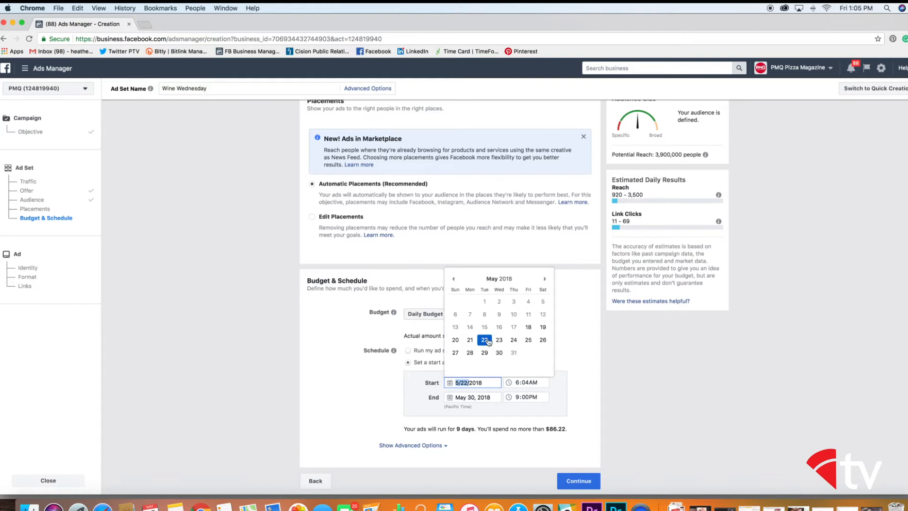
click(485, 352)
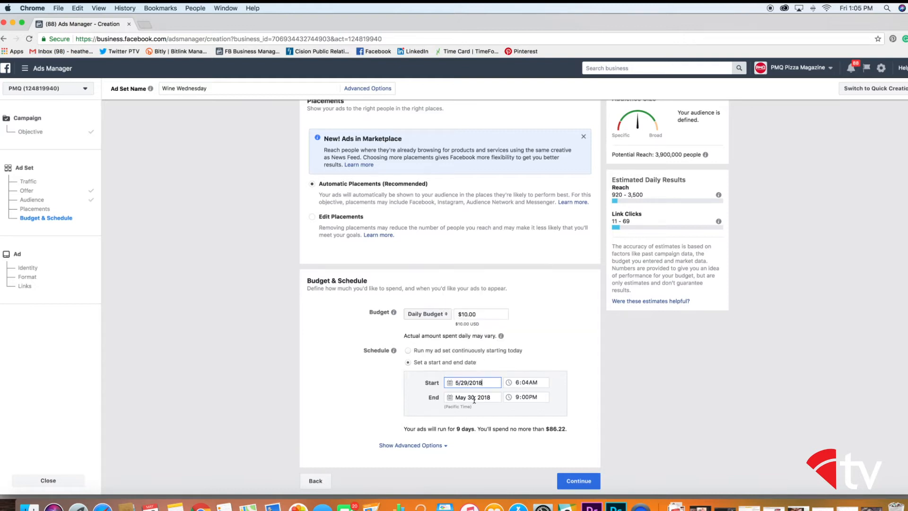
click(474, 399)
click(498, 367)
click(597, 416)
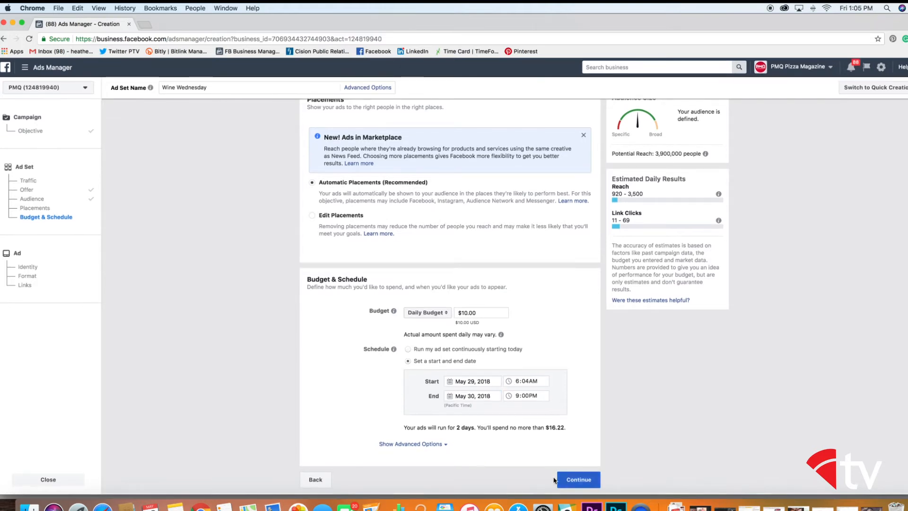
Step: Show the advanced budget and schedule options and review the optimization choices for ad delivery, keeping Link Clicks
click(438, 446)
scroll(562, 453, down, 4)
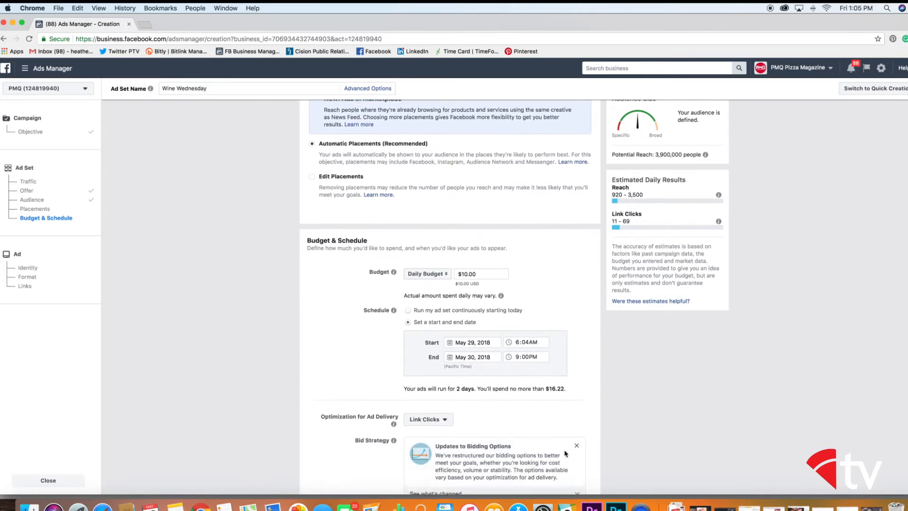
drag(548, 339, 566, 339)
click(569, 345)
scroll(573, 348, down, 2)
scroll(617, 410, down, 1)
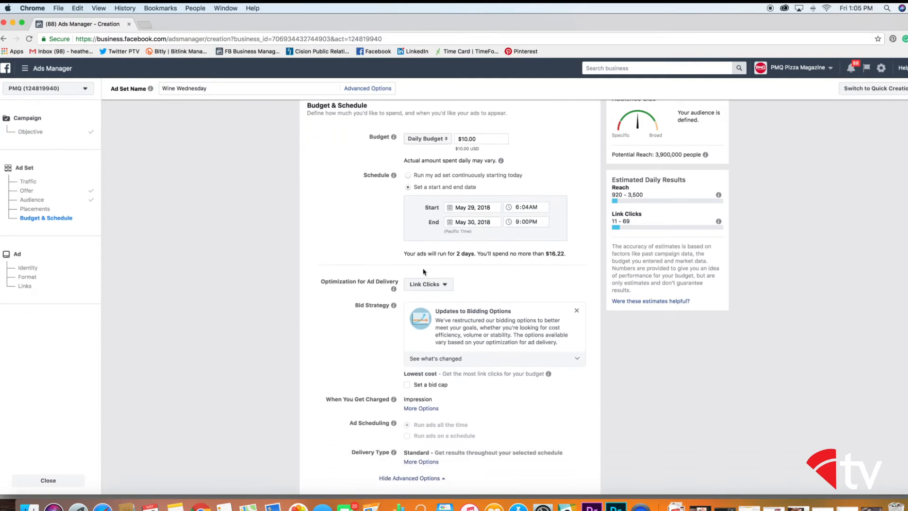
click(435, 284)
click(434, 284)
scroll(434, 285, down, 1)
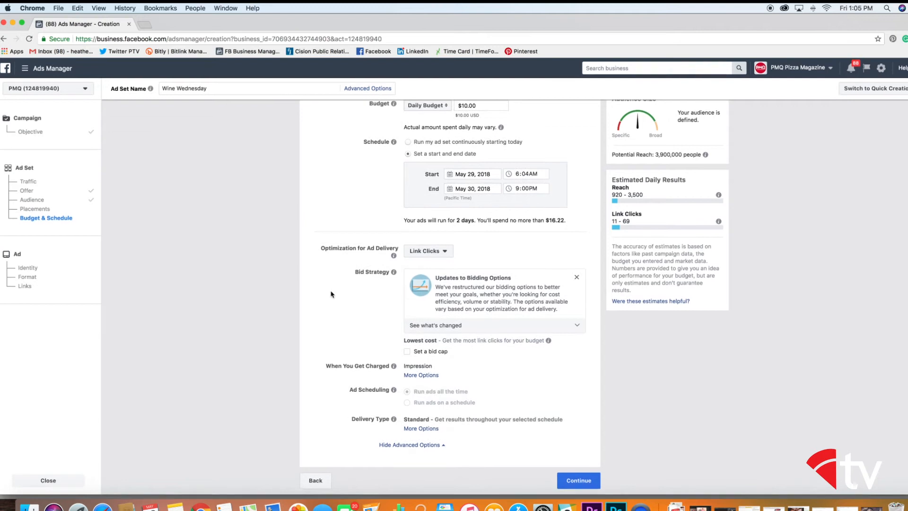
click(445, 251)
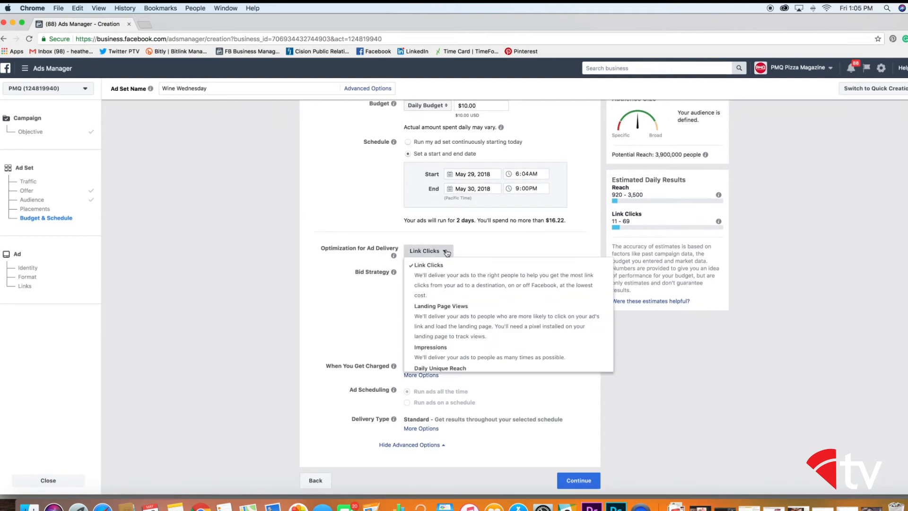
click(466, 292)
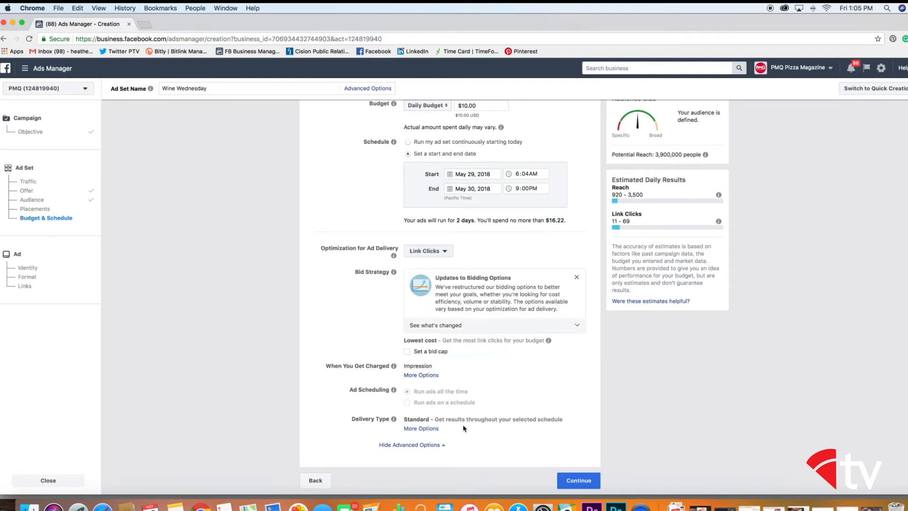
Step: Continue from the ad set to the ad setup and look over its identity, format and image sections
click(585, 482)
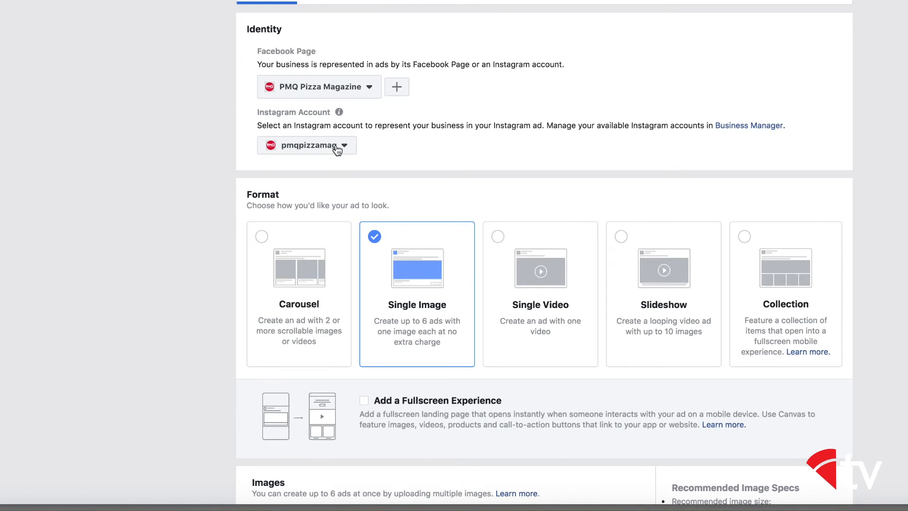
scroll(198, 169, down, 4)
scroll(198, 168, up, 1)
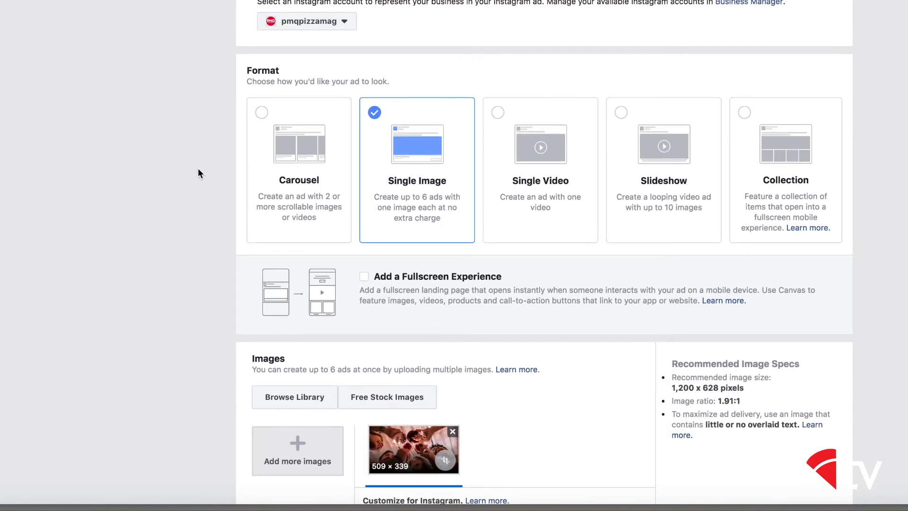
Step: Review the ad format and image options, including the file chooser for adding more images, without adding any
scroll(198, 168, down, 1)
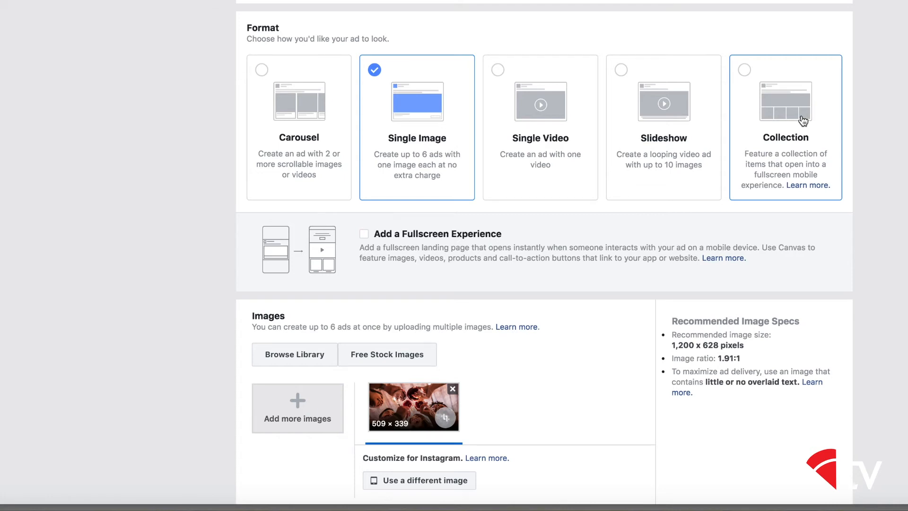
scroll(803, 120, down, 2)
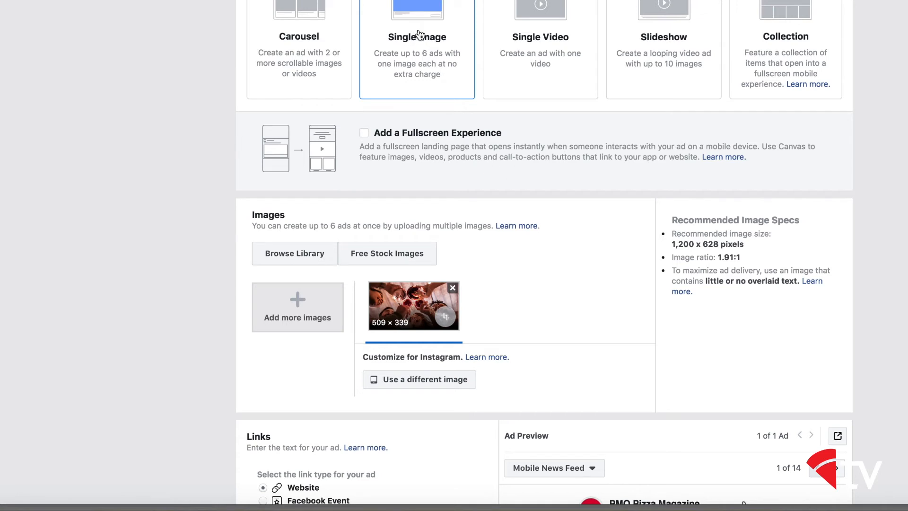
scroll(421, 36, down, 3)
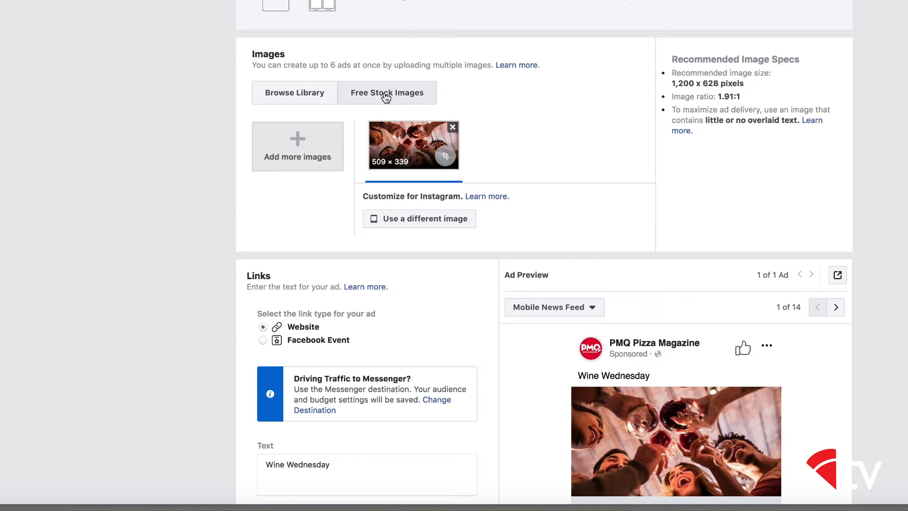
click(301, 144)
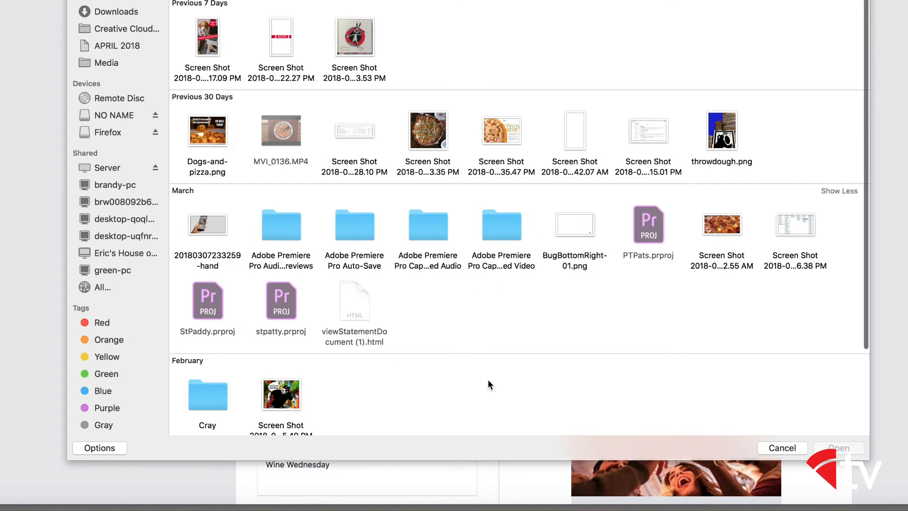
click(791, 447)
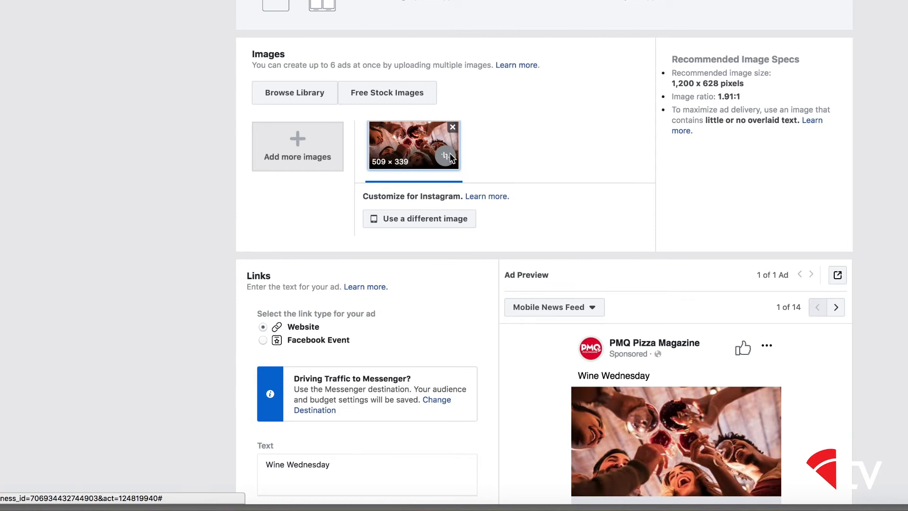
Step: Accept the Original crop for the ad image, then give its Instagram version a Landscape crop tightened slightly at the upper-left corner
click(448, 154)
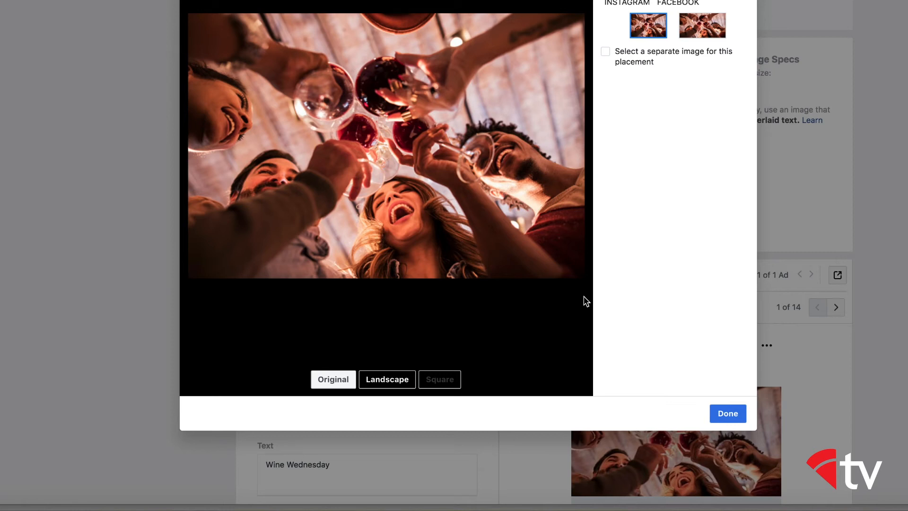
click(728, 414)
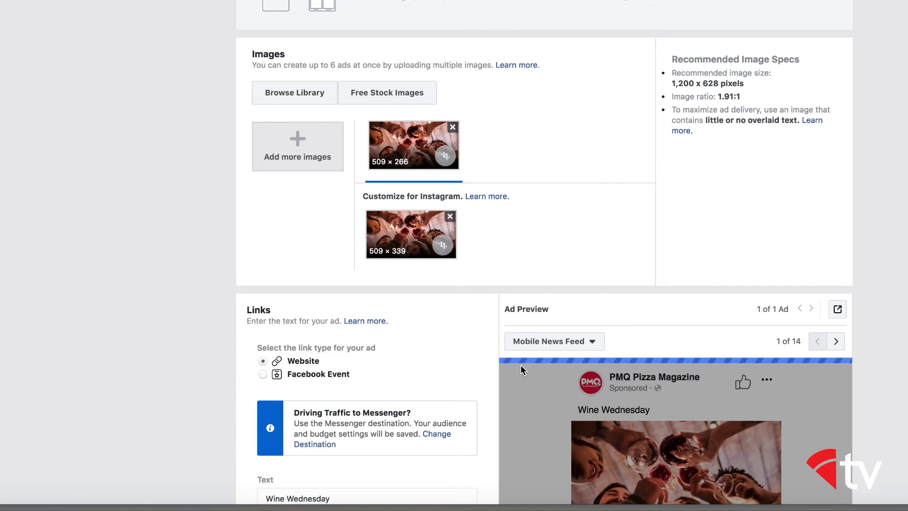
scroll(401, 350, down, 3)
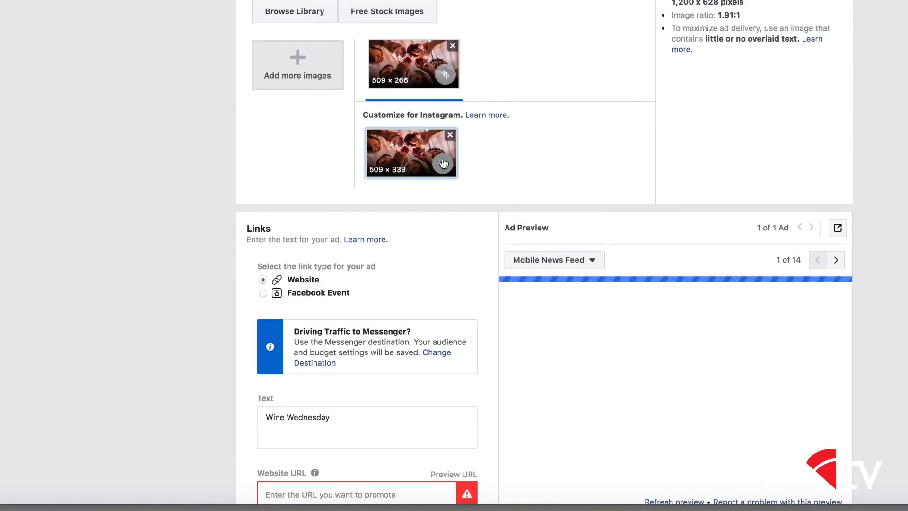
click(443, 164)
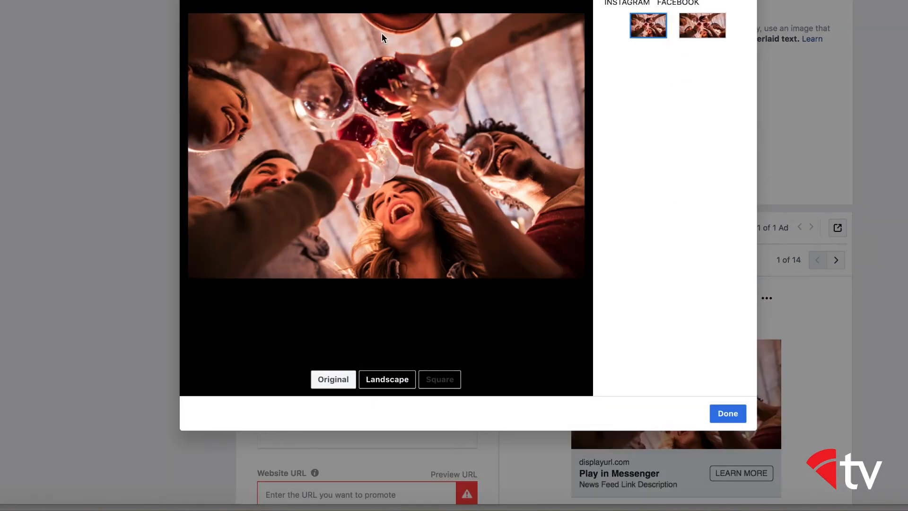
click(380, 384)
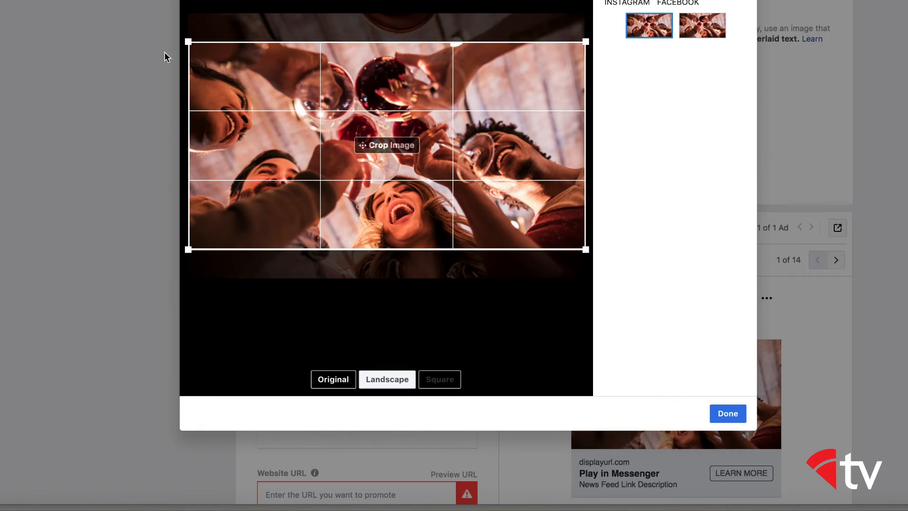
drag(188, 42, 195, 45)
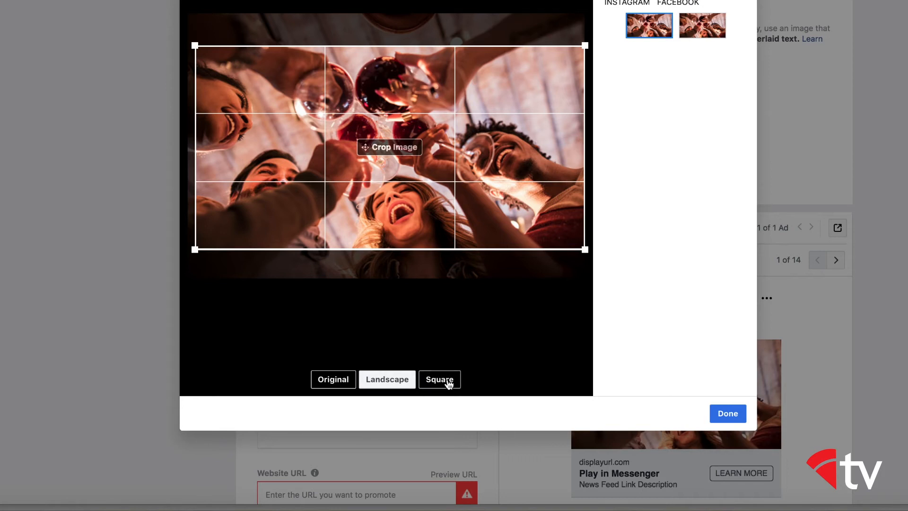
Step: Compare the Facebook and Instagram placements of the image, set the Instagram version to Original and save the crops
click(691, 39)
click(648, 26)
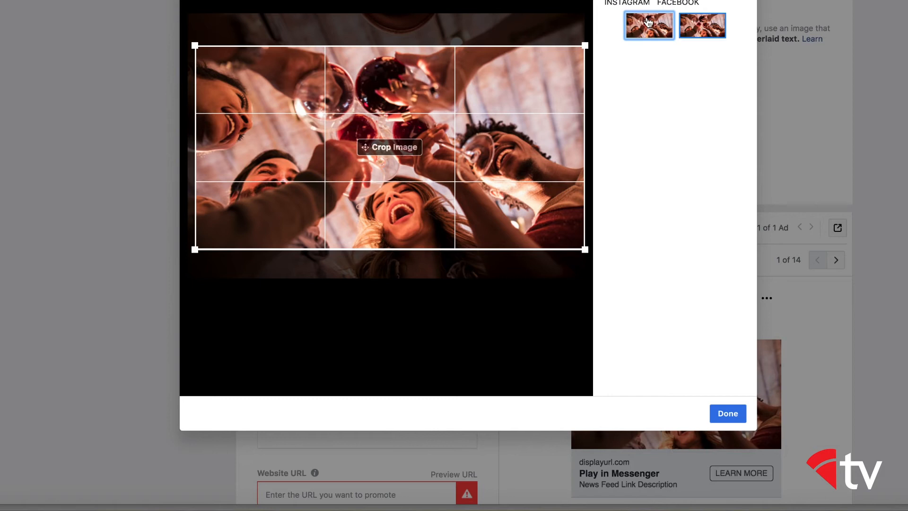
click(329, 381)
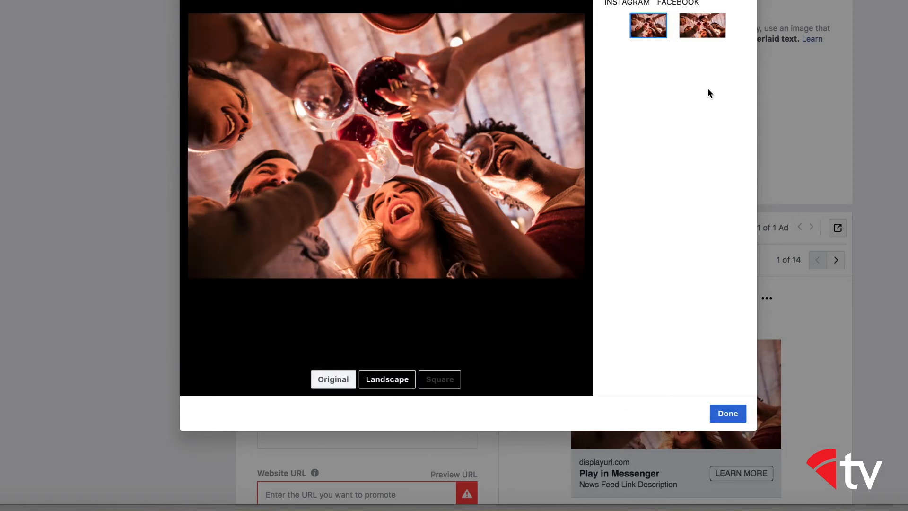
click(727, 413)
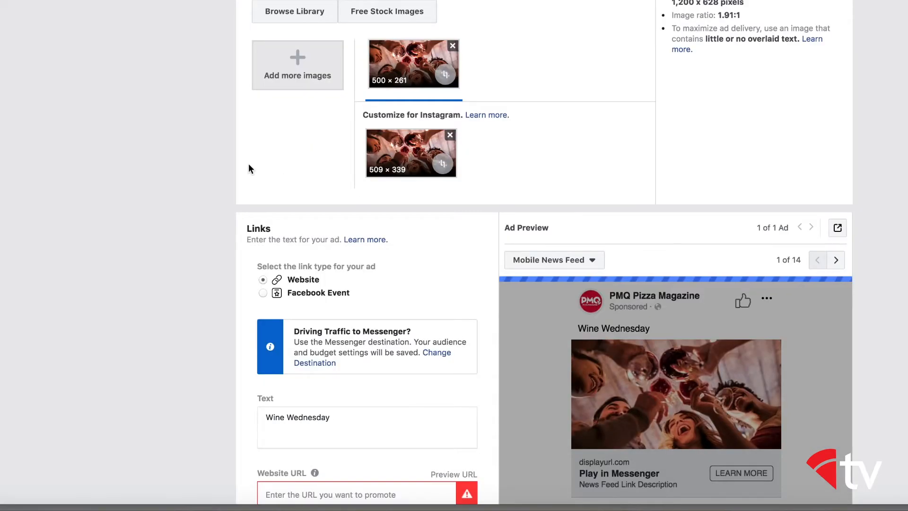
Step: Replace the ad text with "Join us on Wednesday for Wine Wednesday"
scroll(316, 171, down, 1)
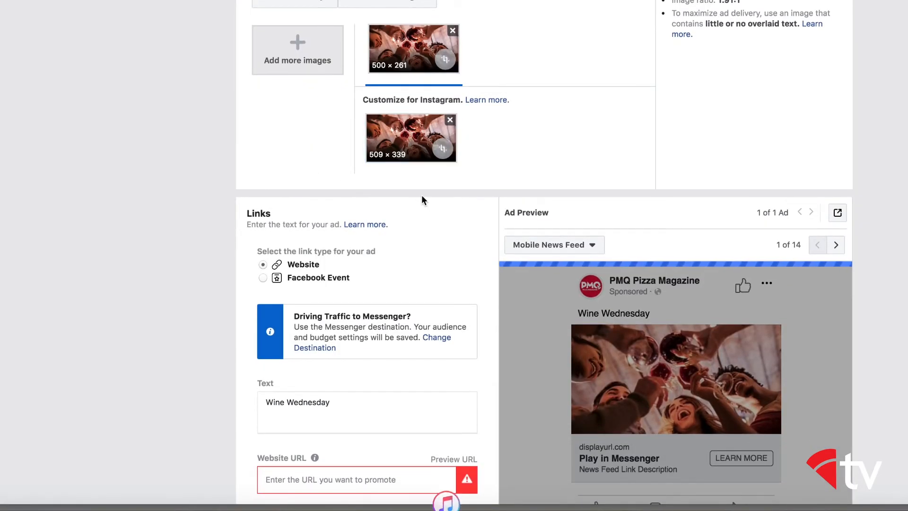
scroll(421, 197, down, 3)
scroll(422, 196, down, 3)
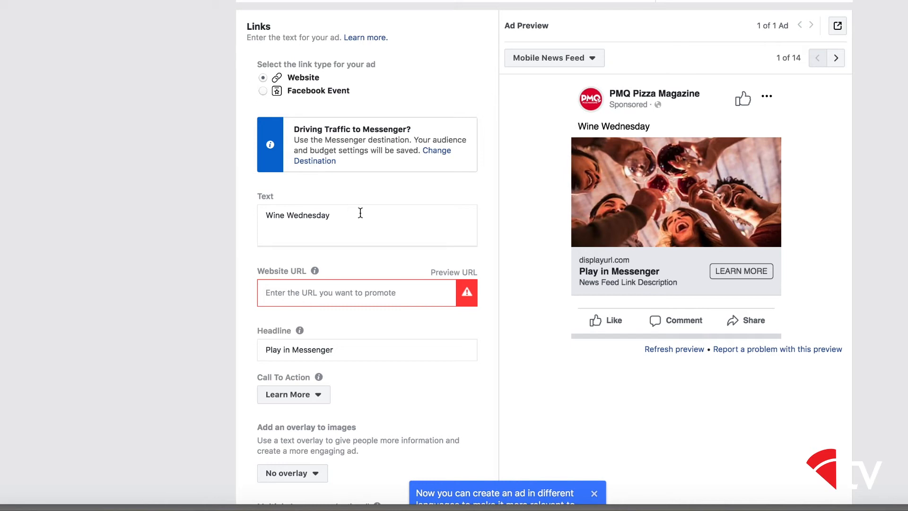
click(366, 222)
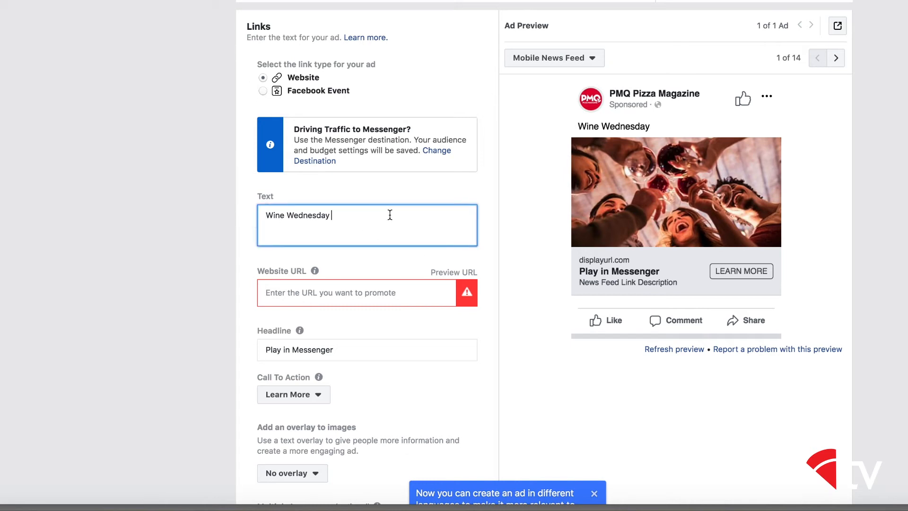
drag(393, 215, 239, 219)
key(BackSpace)
text(Jo)
key(BackSpace)
key(BackSpace)
key(BackSpace)
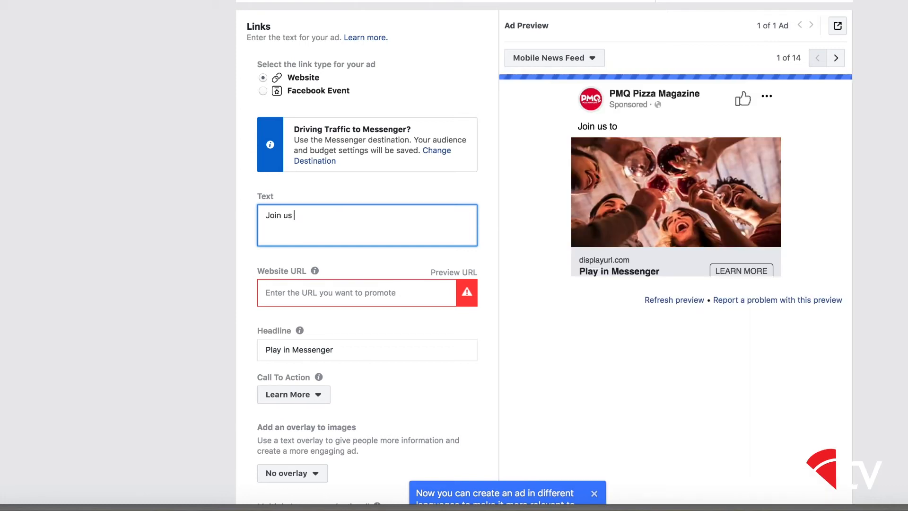
text(on Wednesday)
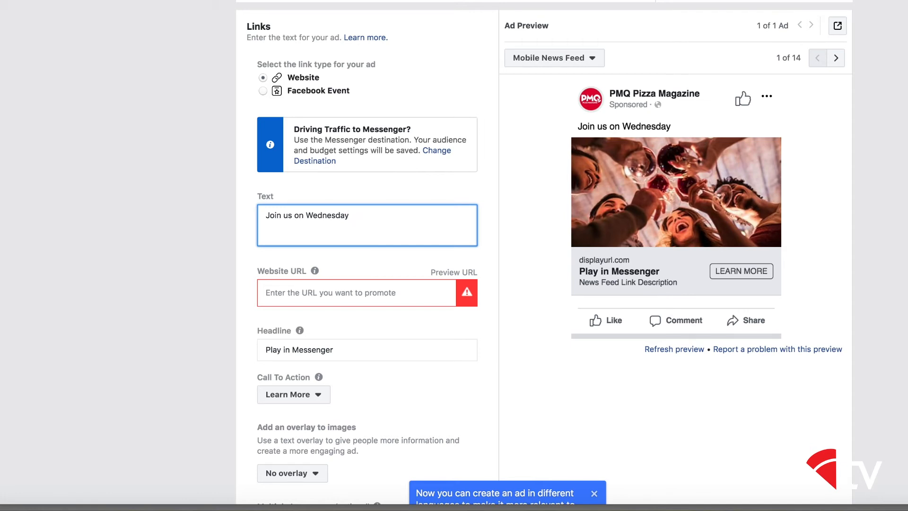
text(Wine Wednesday)
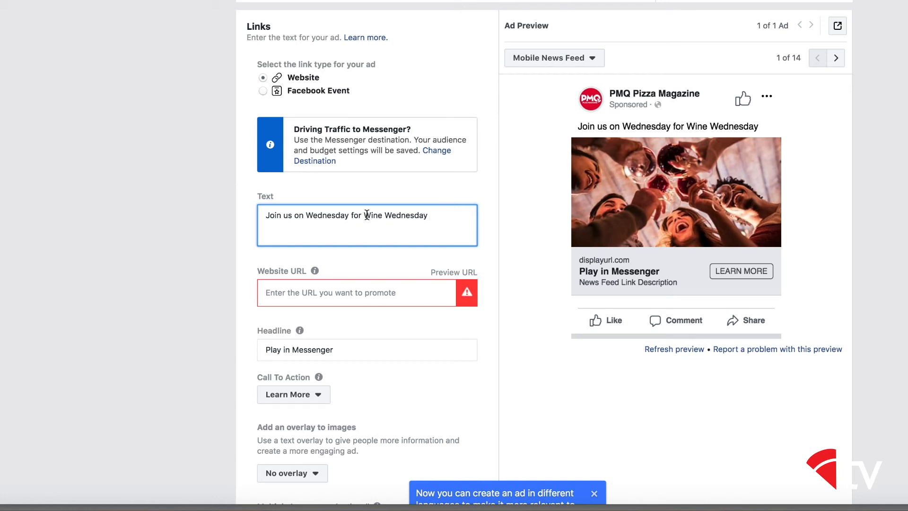
Step: Revise the ad text to read "Join us on Wednesday for 2 for 1 Wine!"
text(2 for 1 )
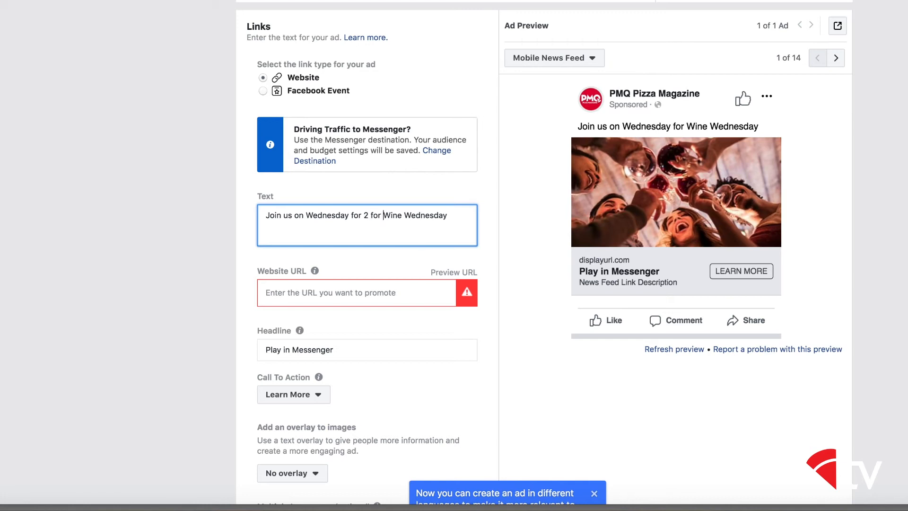
text(Win)
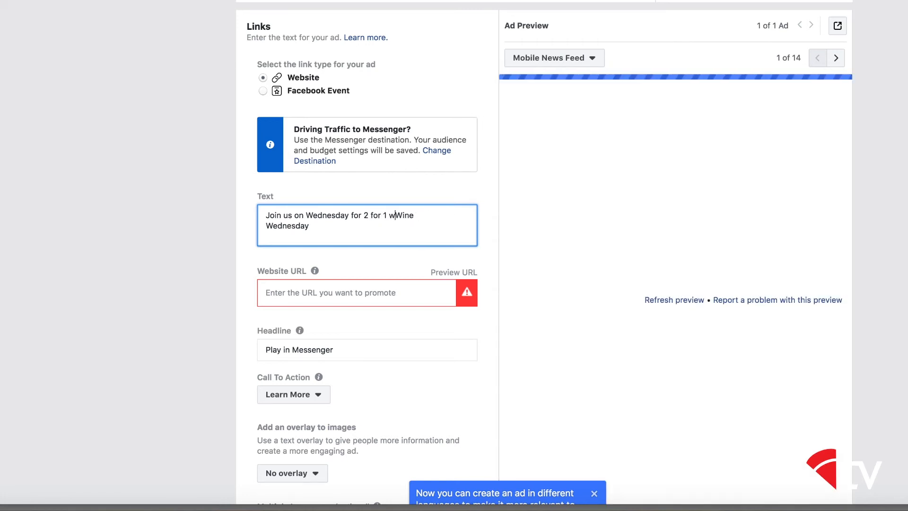
text(esWine)
click(410, 216)
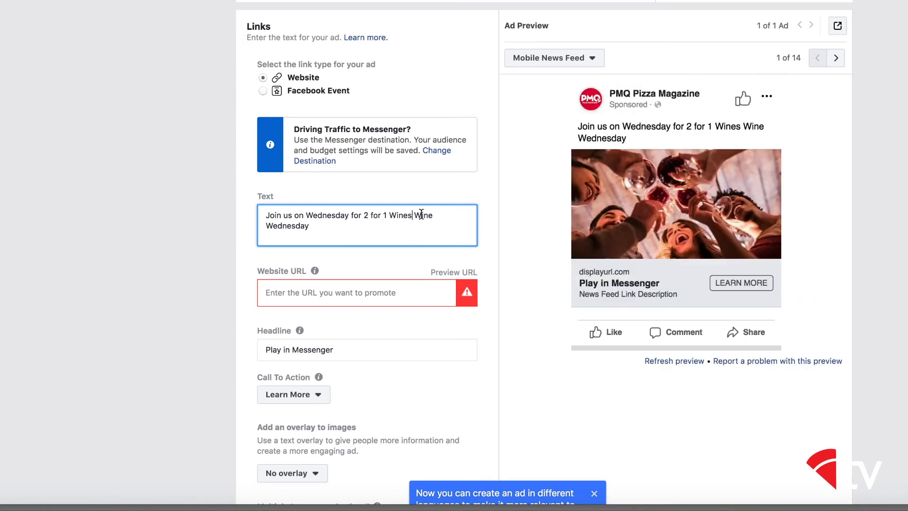
key(Left)
key(BackSpace)
text(!)
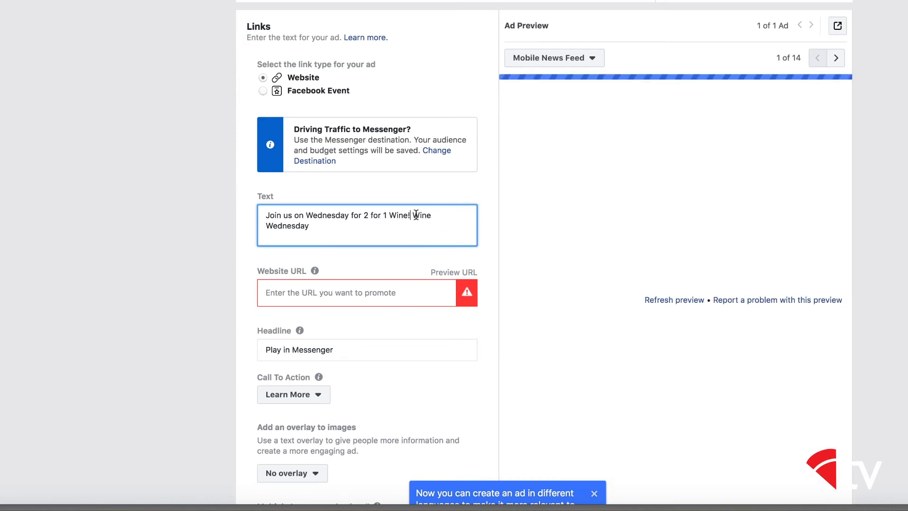
drag(412, 216, 441, 227)
key(BackSpace)
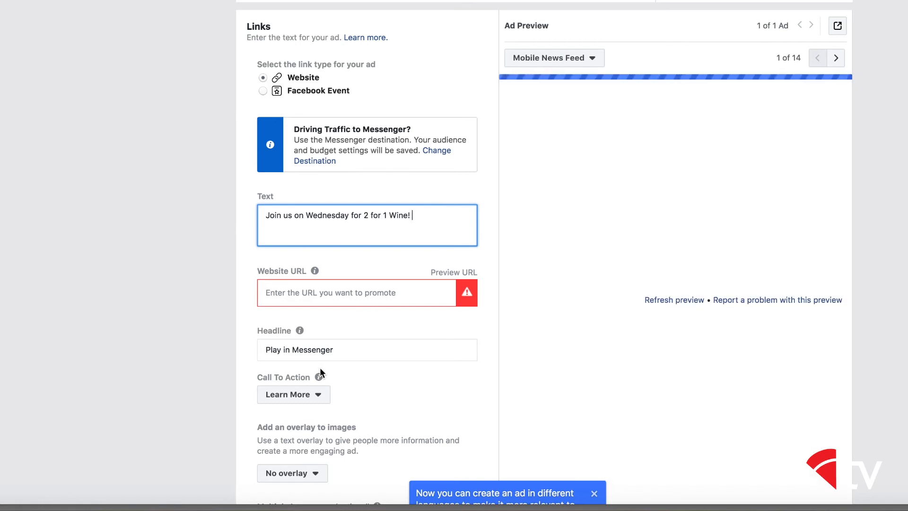
Step: Replace the ad's headline with "Wine Wednesday"
click(350, 344)
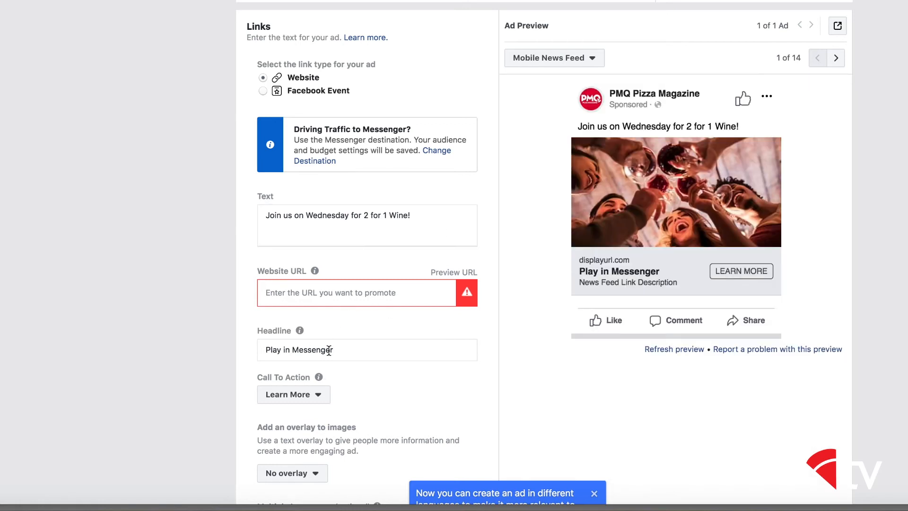
double_click(329, 350)
key(BackSpace)
key(BackSpace)
key(BackSpace)
key(BackSpace)
key(BackSpace)
key(BackSpace)
text(Wine Wednesday)
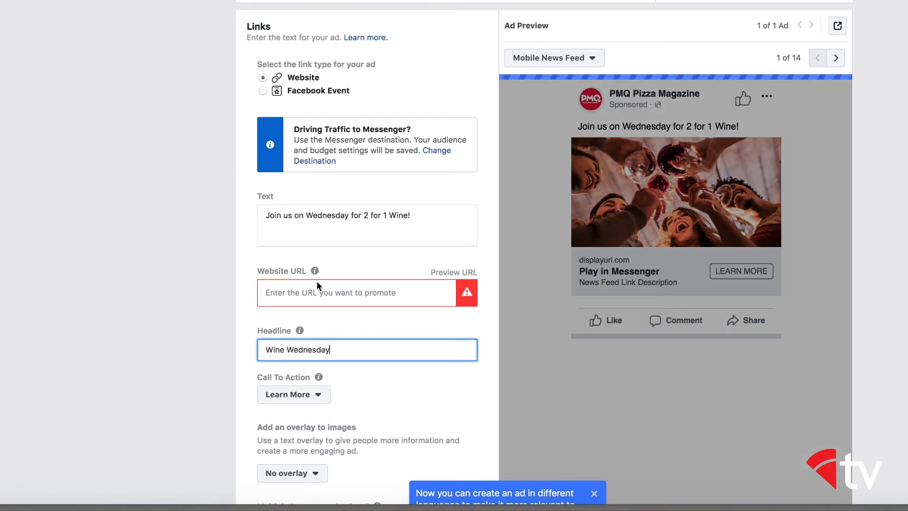
click(317, 293)
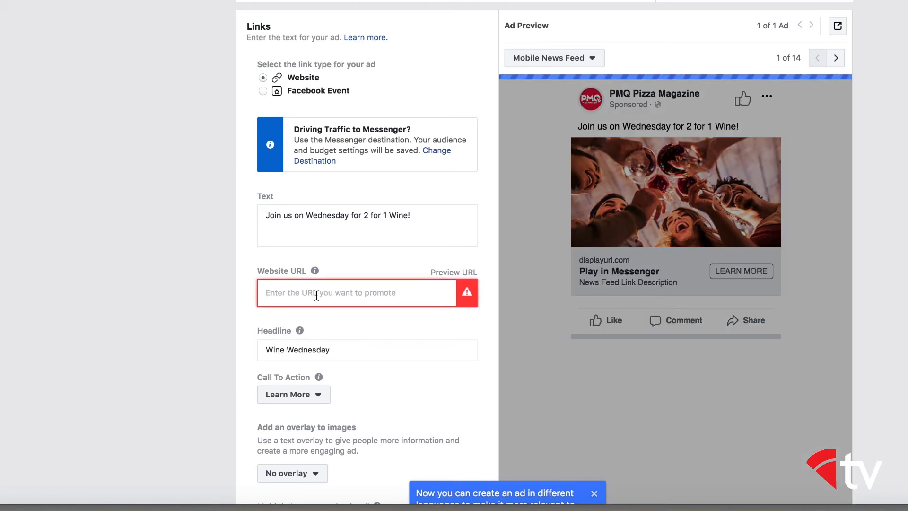
text(ww)
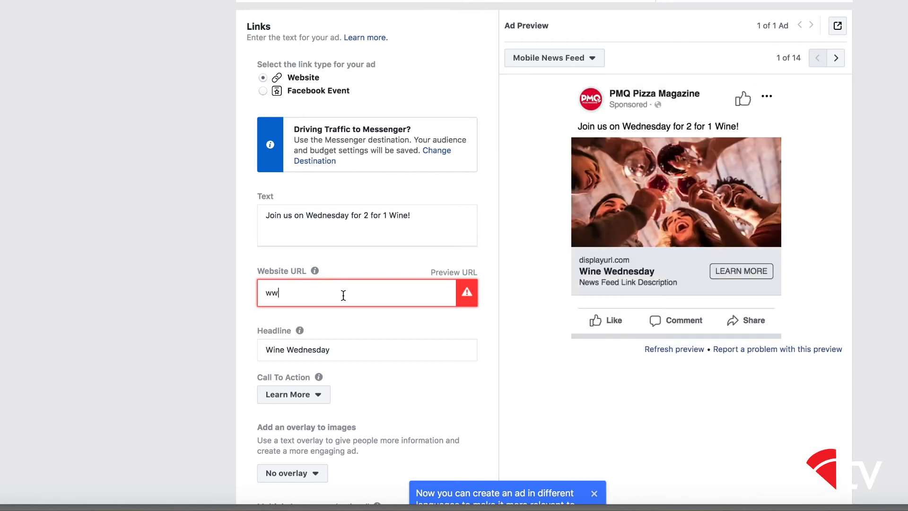
text(w.pmq.c)
click(447, 258)
Step: Check the remaining link options and preview the ad in the Desktop News Feed placement
scroll(342, 373, down, 3)
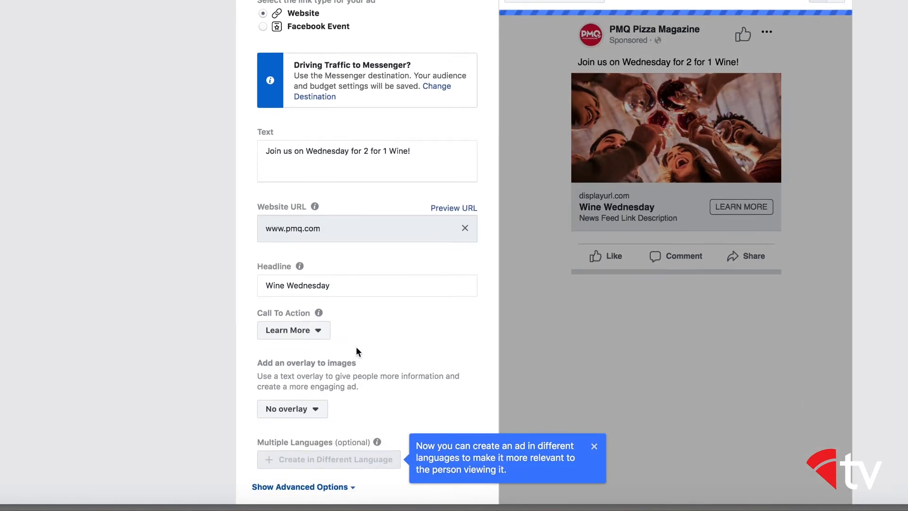
scroll(356, 350, down, 2)
scroll(412, 298, up, 6)
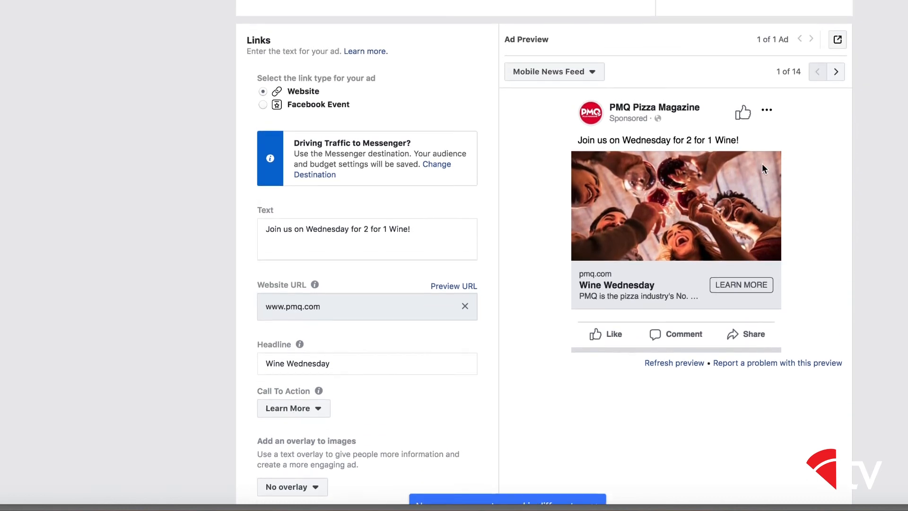
click(577, 72)
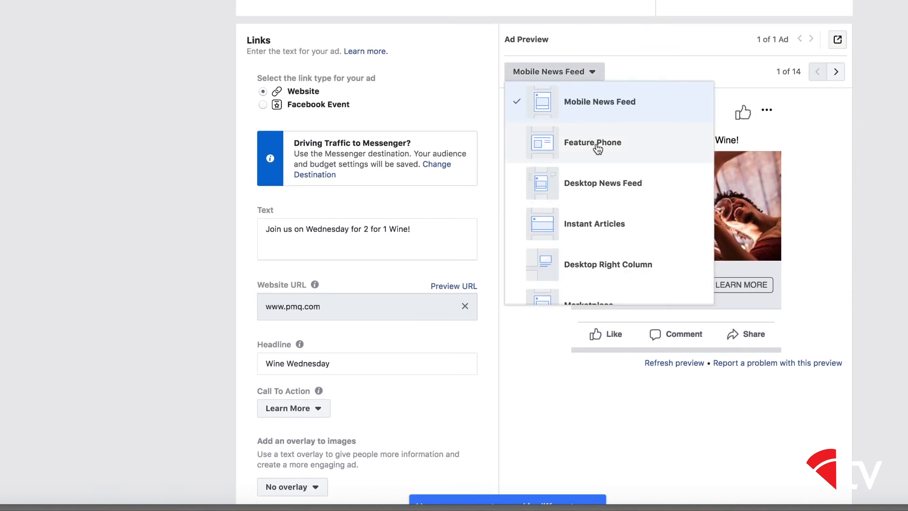
click(599, 183)
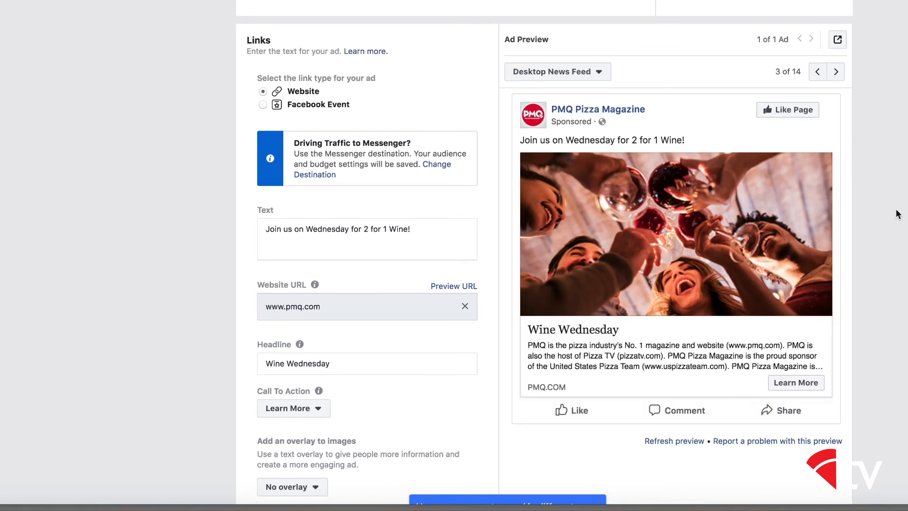
scroll(852, 204, down, 1)
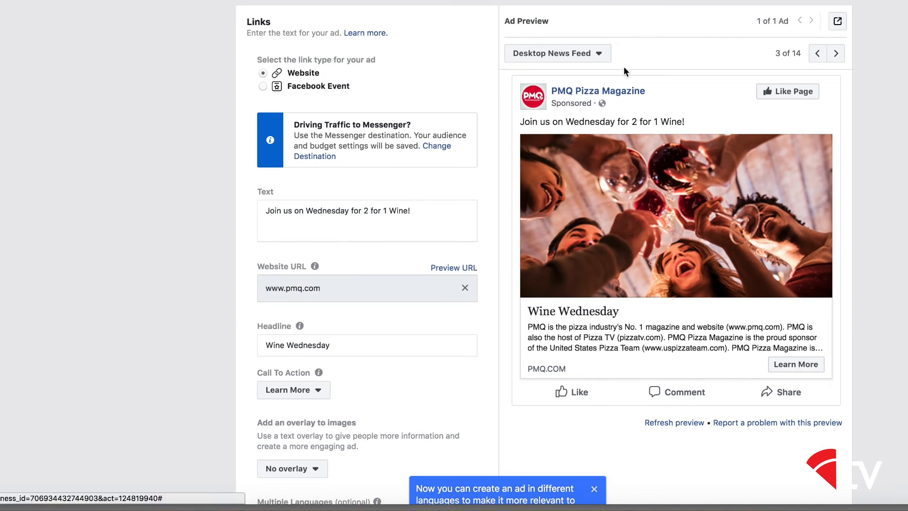
mouse_move(669, 266)
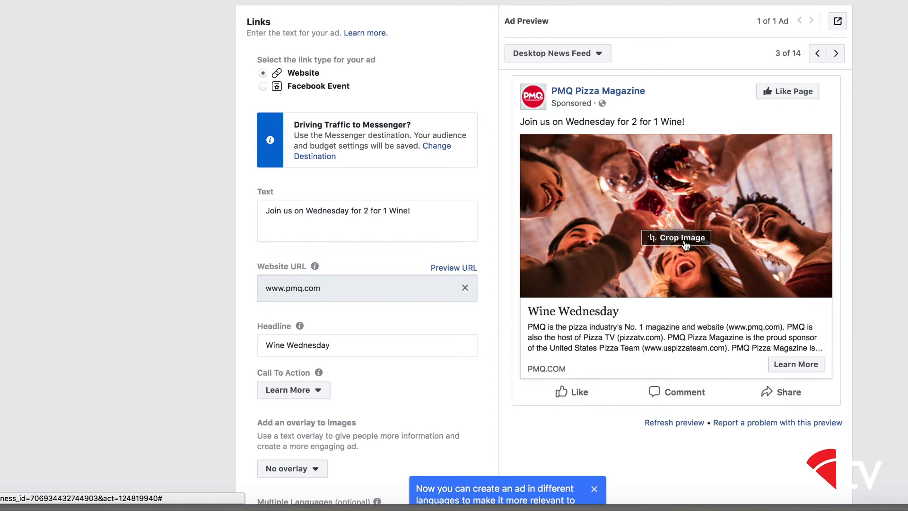
Step: Review the ad's image thumbnails, link text and Desktop News Feed preview
scroll(685, 243, up, 2)
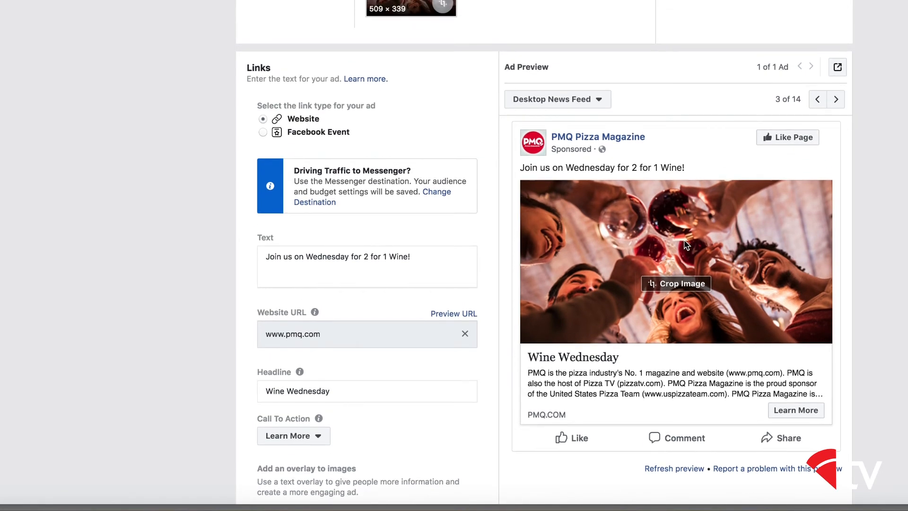
scroll(684, 239, down, 5)
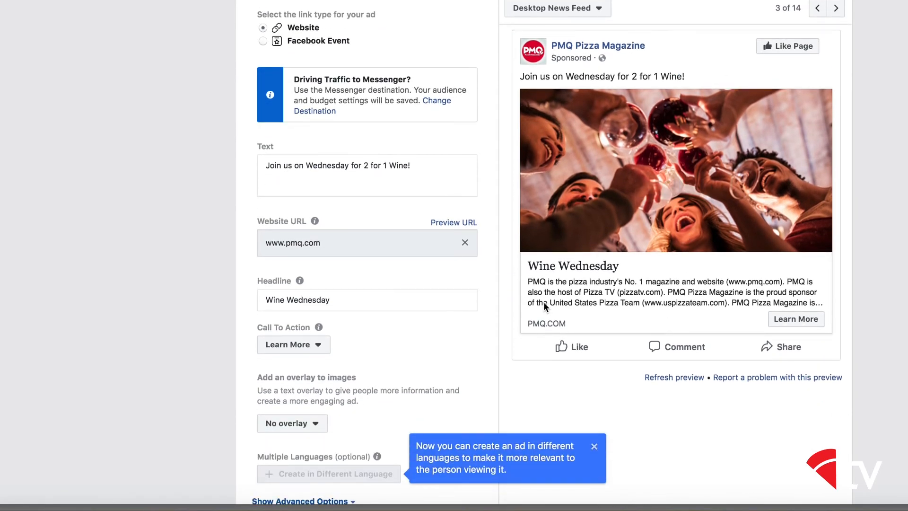
scroll(543, 301, down, 1)
scroll(543, 302, up, 5)
scroll(543, 301, up, 1)
scroll(837, 202, up, 2)
scroll(836, 204, up, 3)
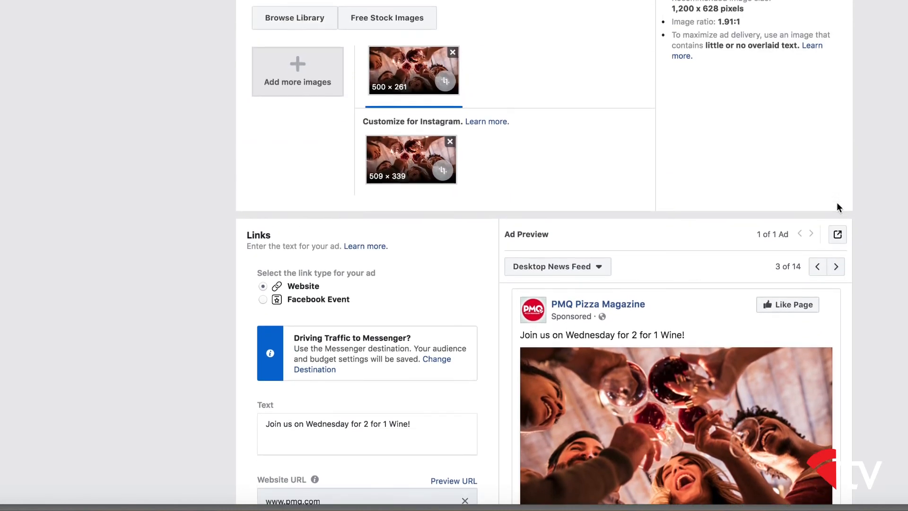
scroll(836, 203, down, 5)
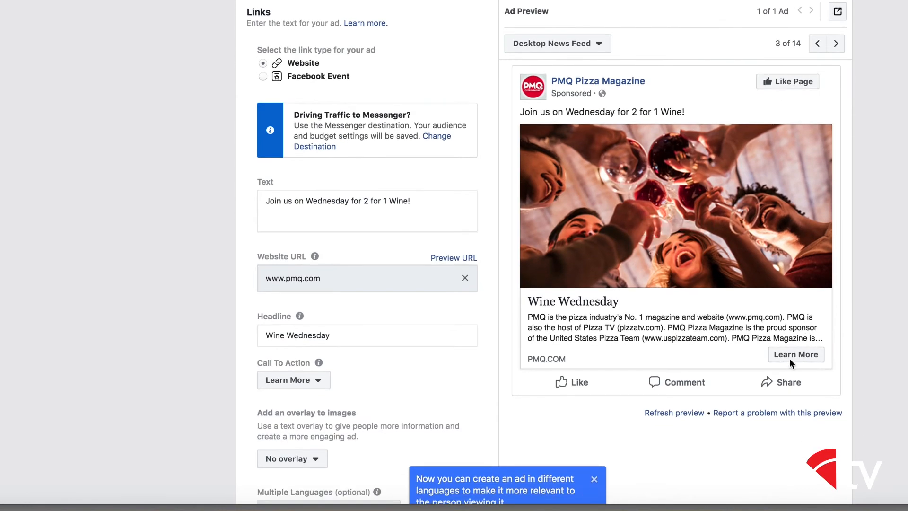
scroll(203, 323, down, 1)
click(387, 189)
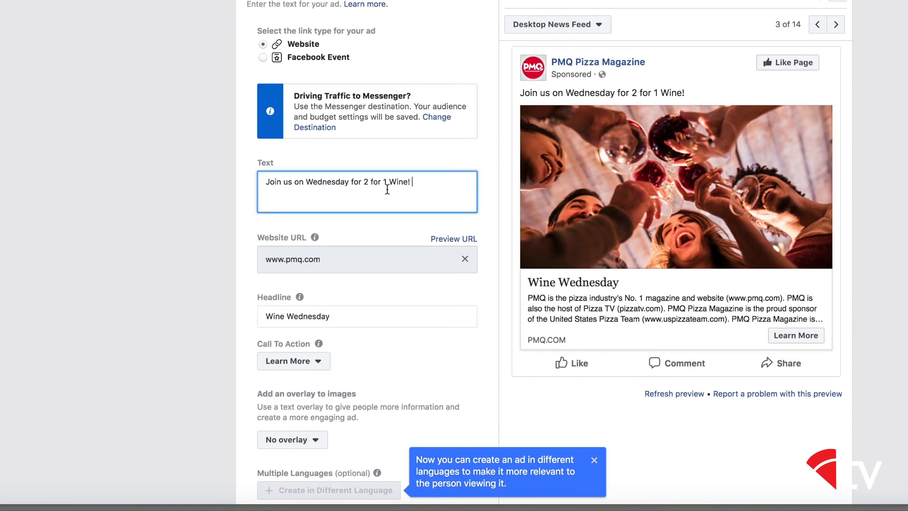
Step: Look through the available call-to-action options for the ad and set it to No Button
scroll(387, 189, down, 2)
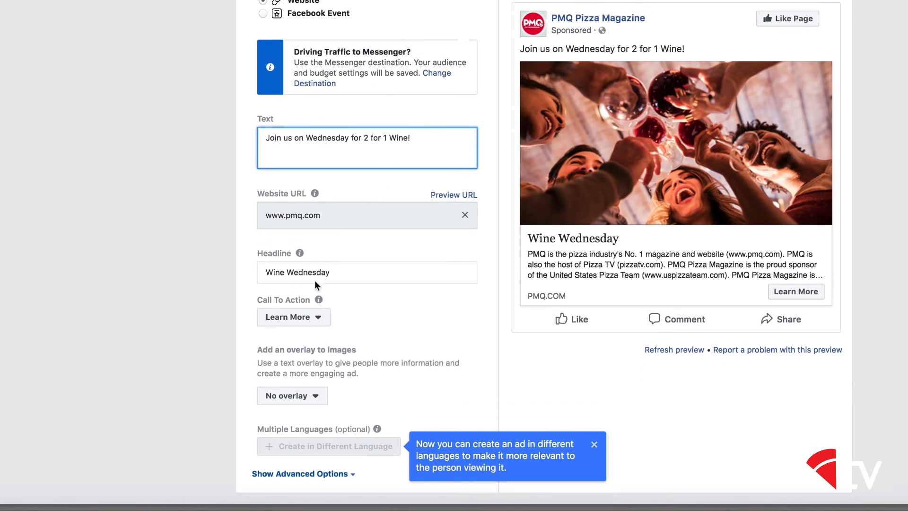
click(299, 324)
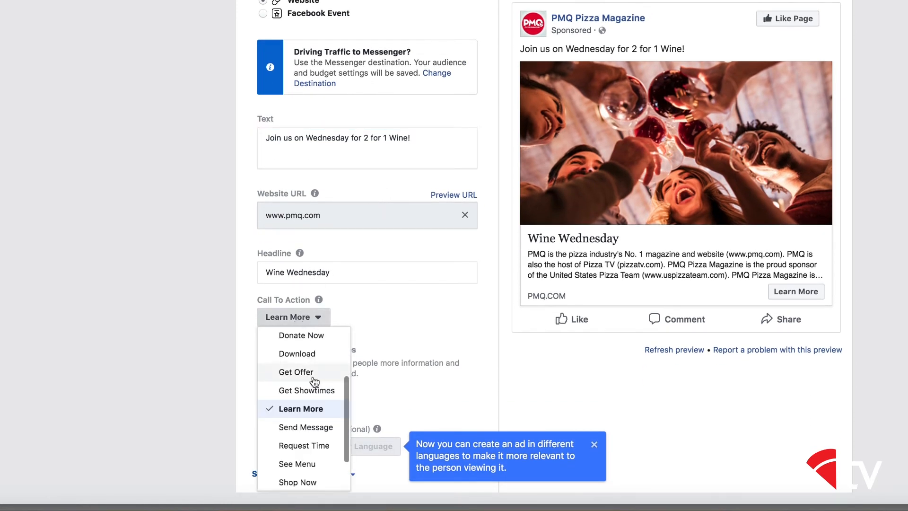
scroll(313, 378, down, 1)
scroll(314, 380, down, 2)
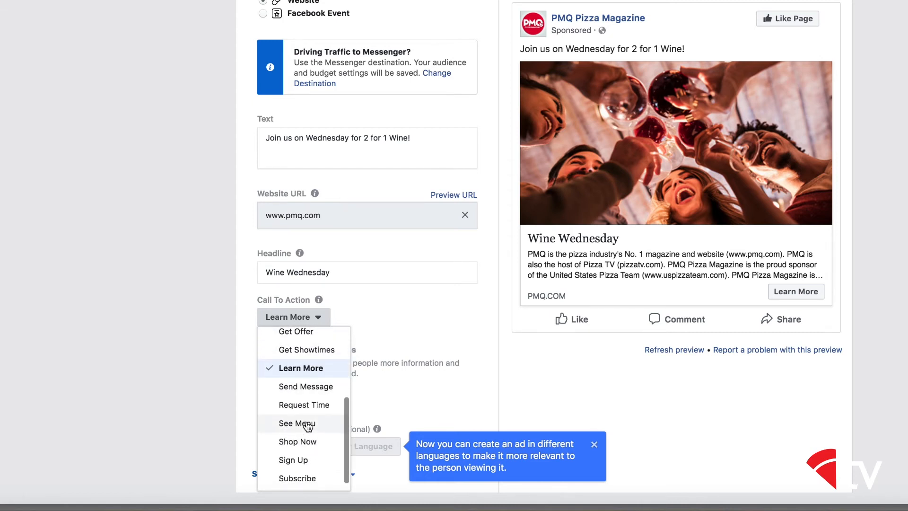
scroll(318, 406, down, 1)
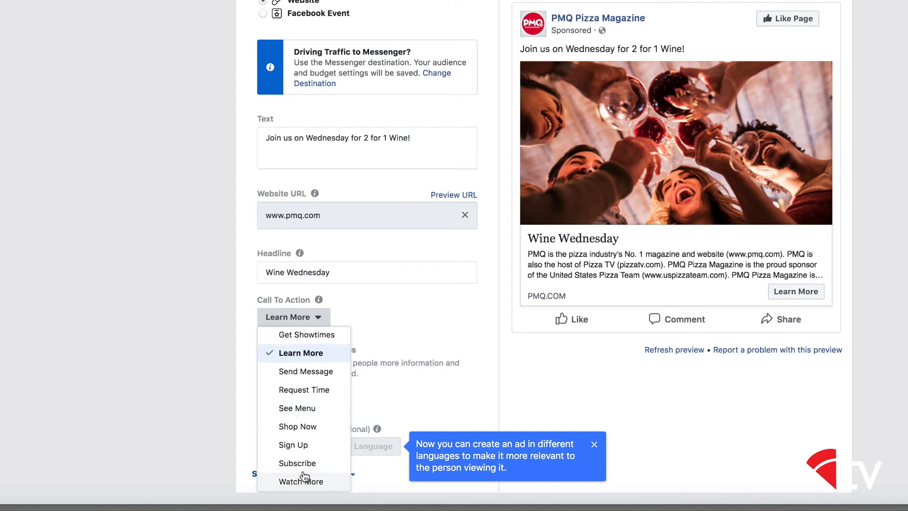
scroll(312, 478, up, 5)
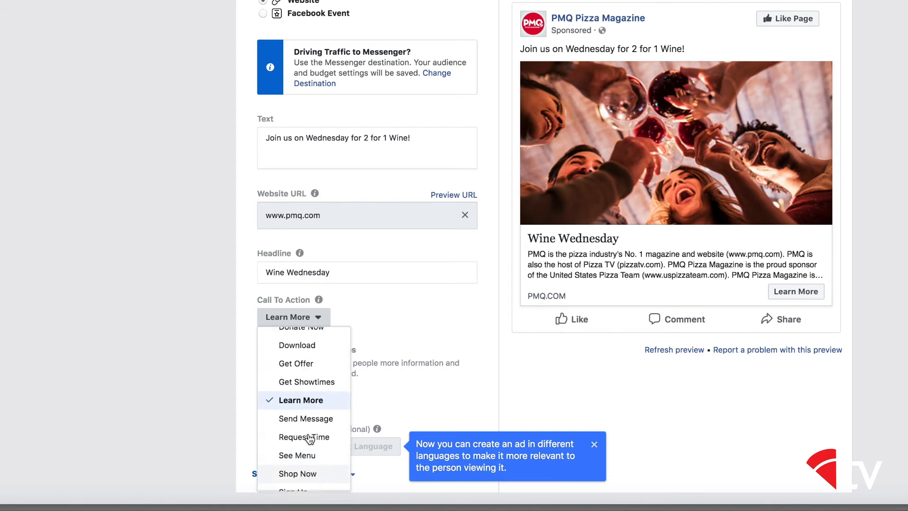
scroll(320, 365, up, 2)
mouse_move(321, 298)
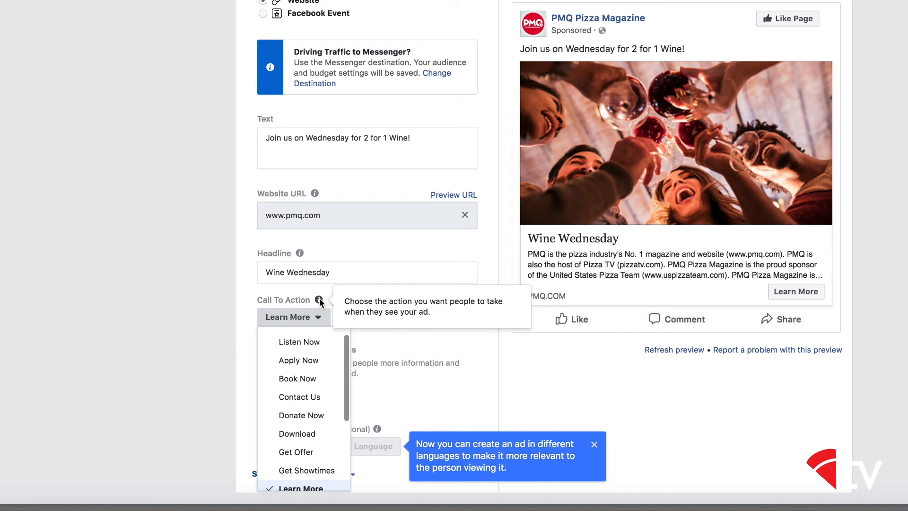
scroll(313, 376, up, 1)
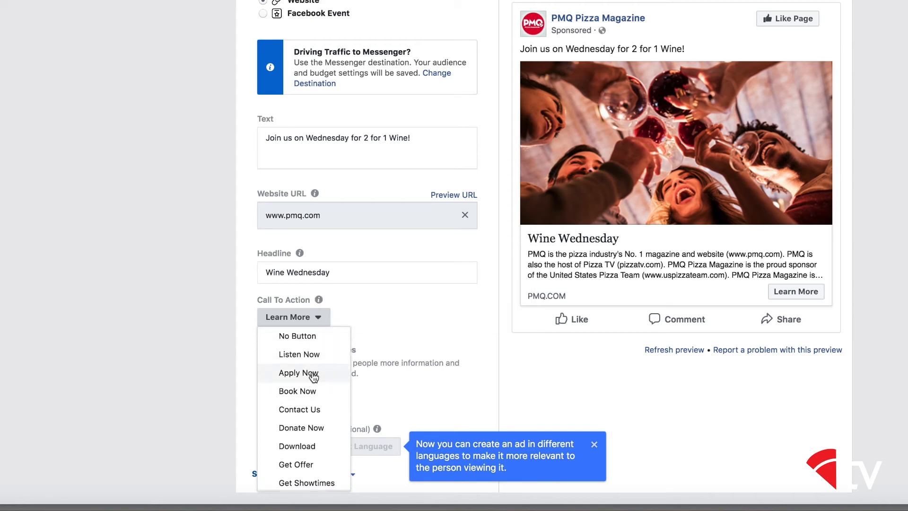
click(303, 336)
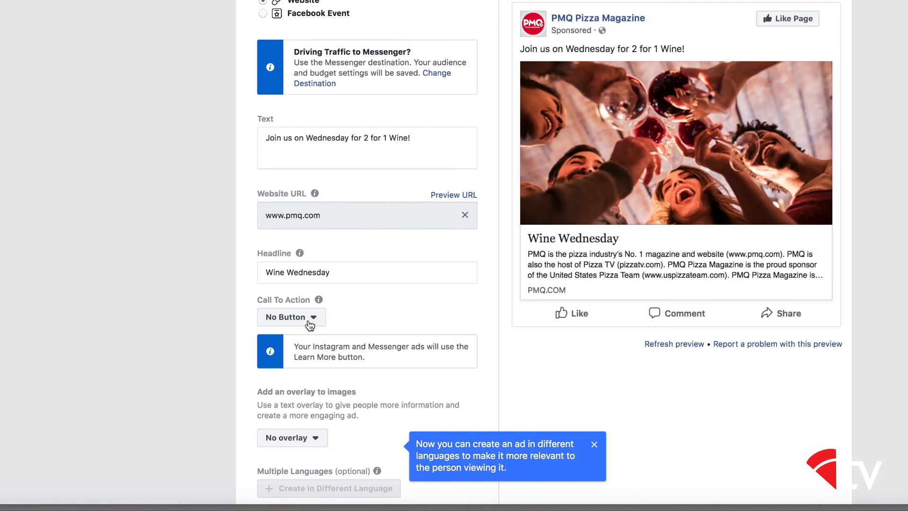
Step: Check the choices offered for the image overlay and the call to action, leaving No overlay and No Button selected
scroll(310, 325, down, 1)
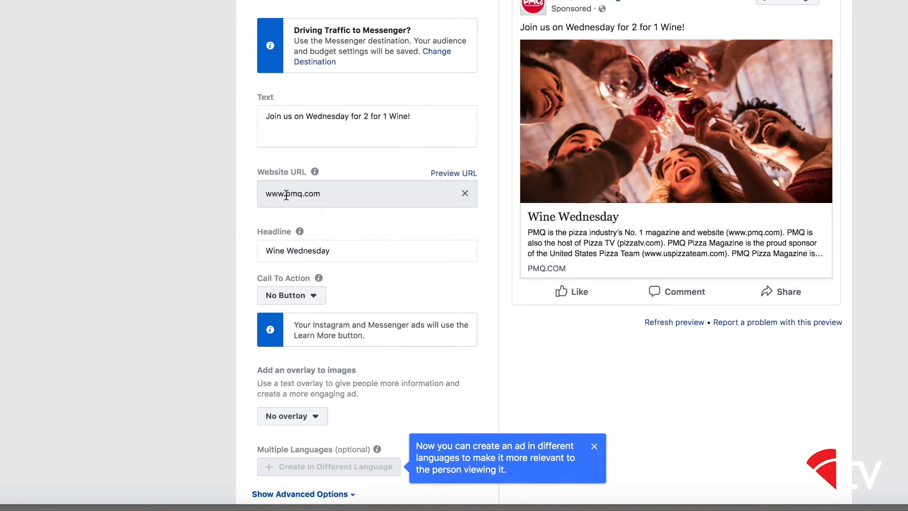
scroll(308, 293, down, 2)
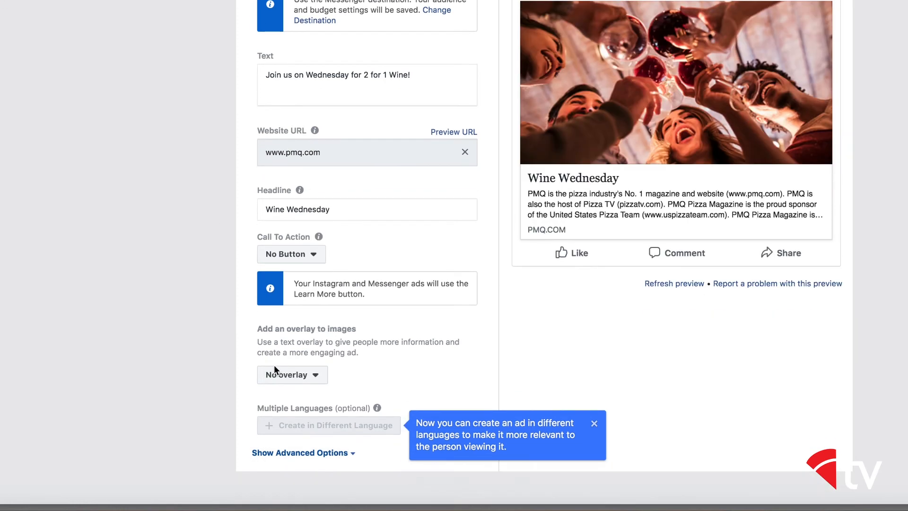
click(311, 375)
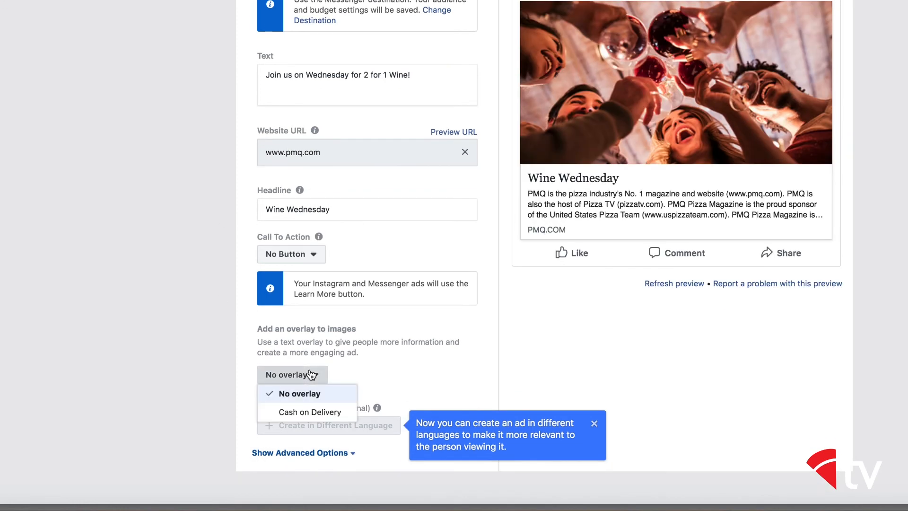
click(311, 374)
scroll(425, 367, down, 1)
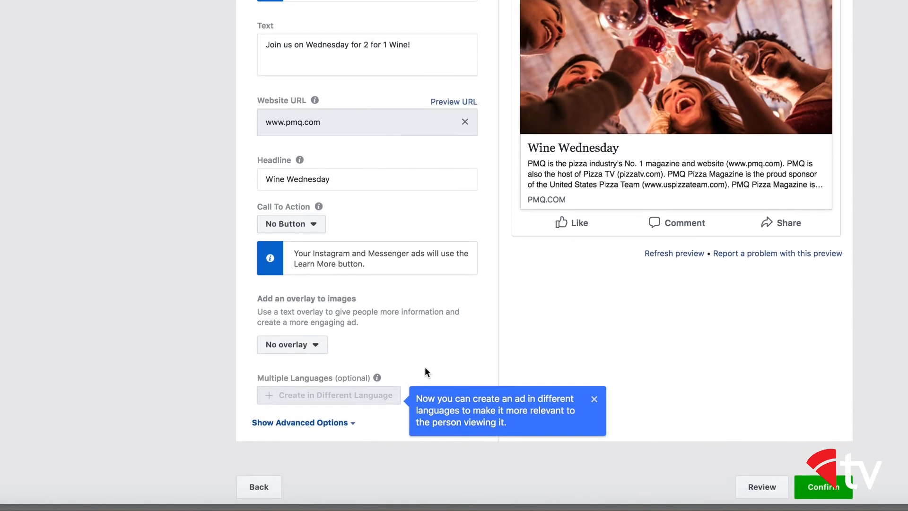
click(307, 226)
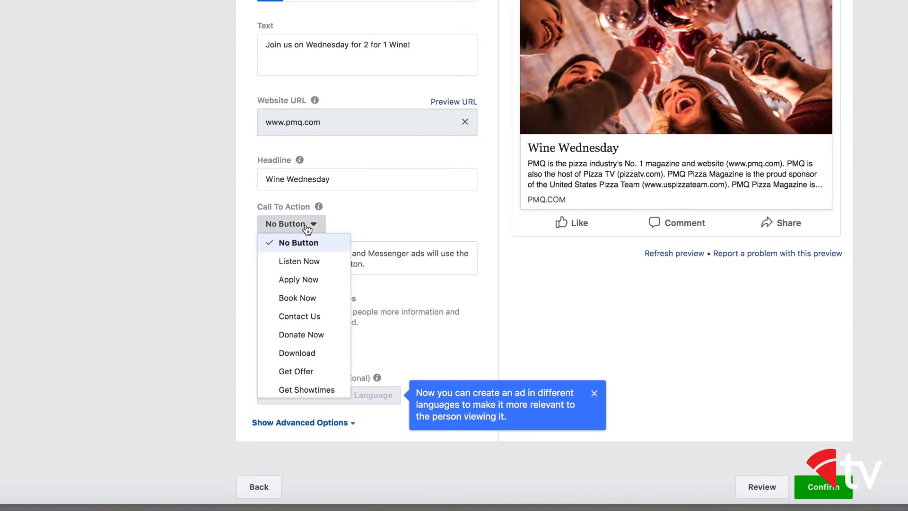
click(307, 227)
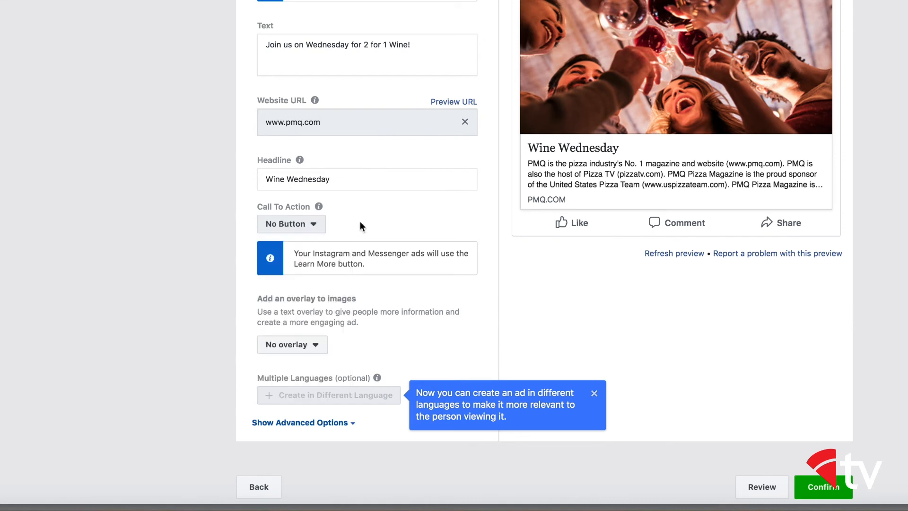
Step: Preview the website that the ad's URL leads to and return to the ad form
scroll(458, 236, up, 1)
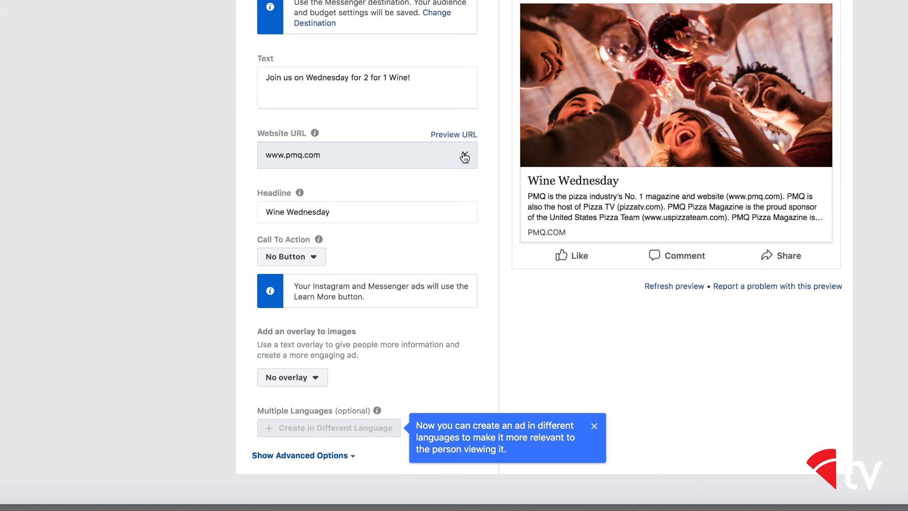
click(463, 136)
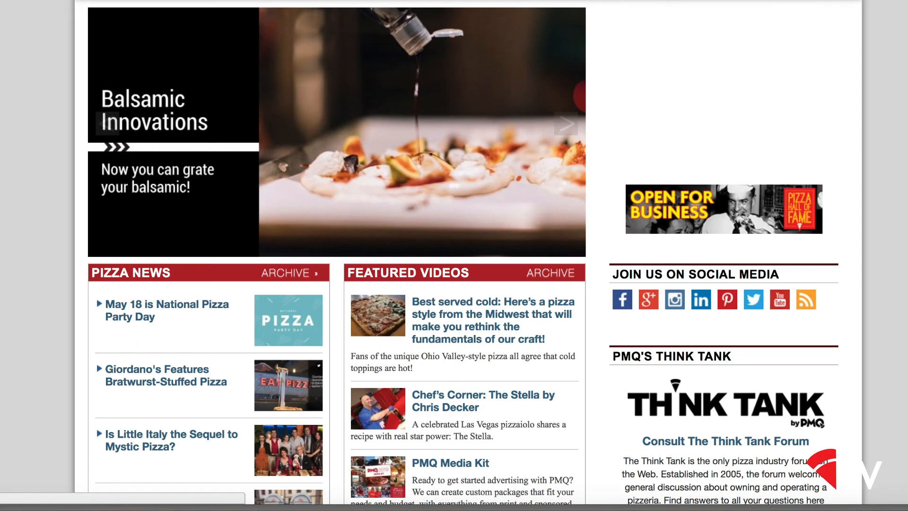
scroll(468, 252, down, 2)
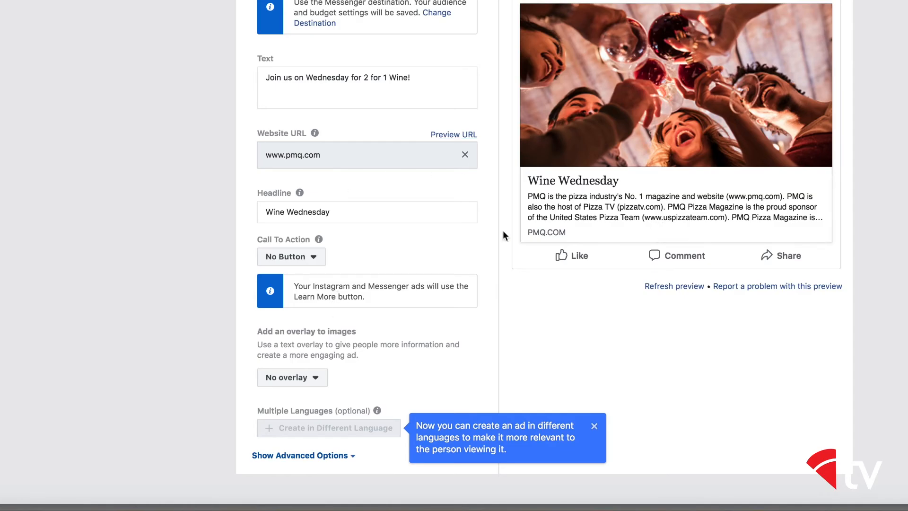
Step: Preview the ad in the Instagram Feed placement and in the Mobile News Feed placement
scroll(622, 280, up, 2)
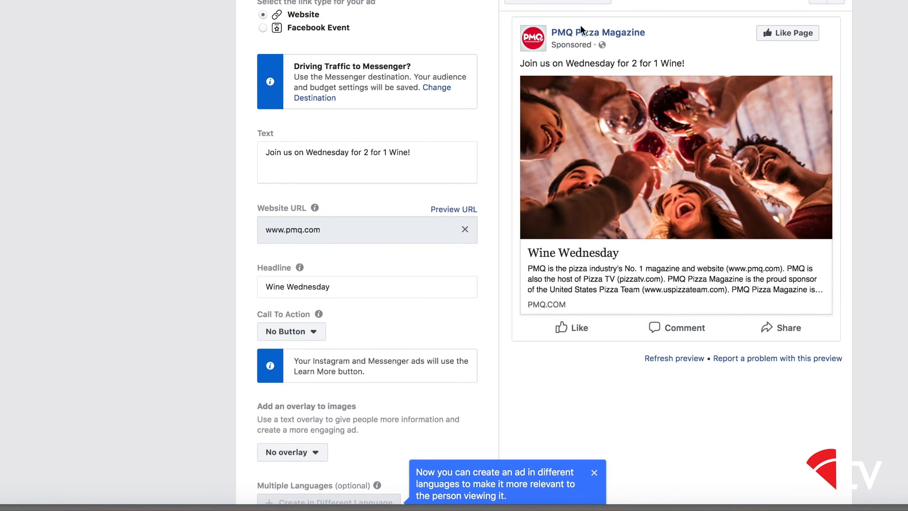
click(603, 2)
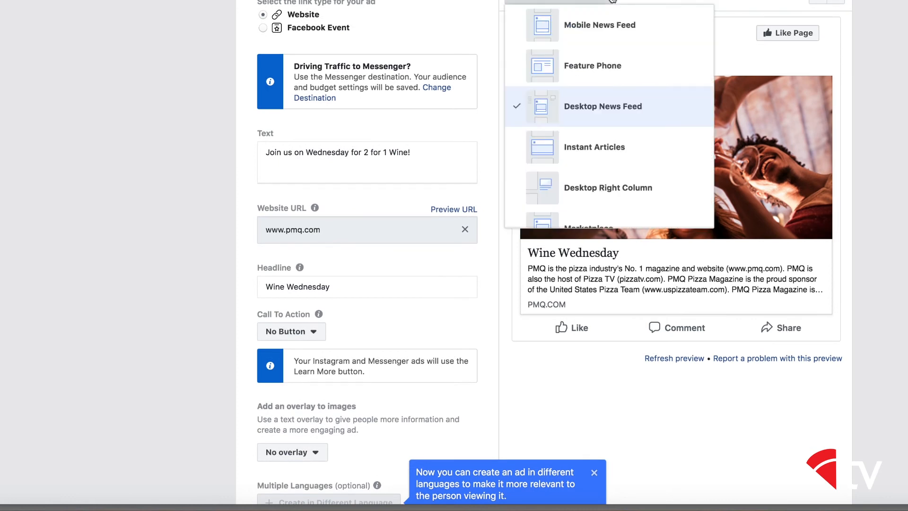
scroll(623, 188, down, 5)
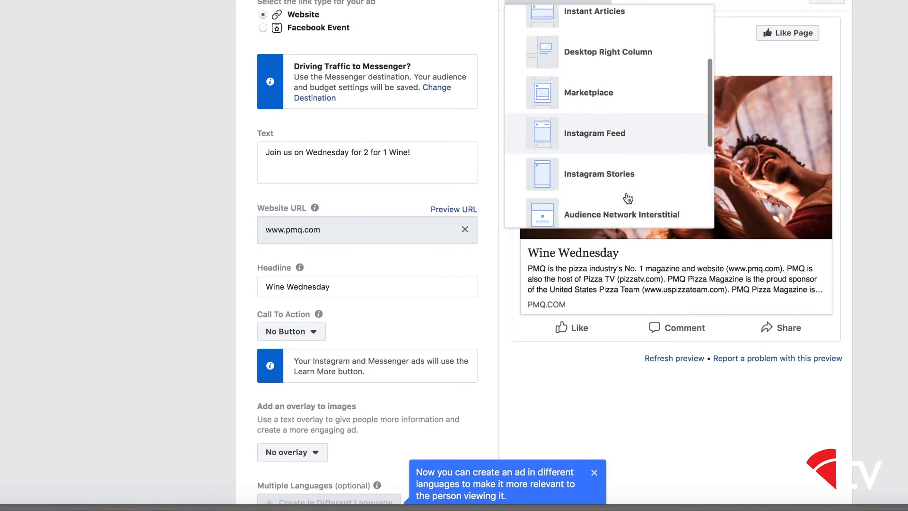
click(613, 141)
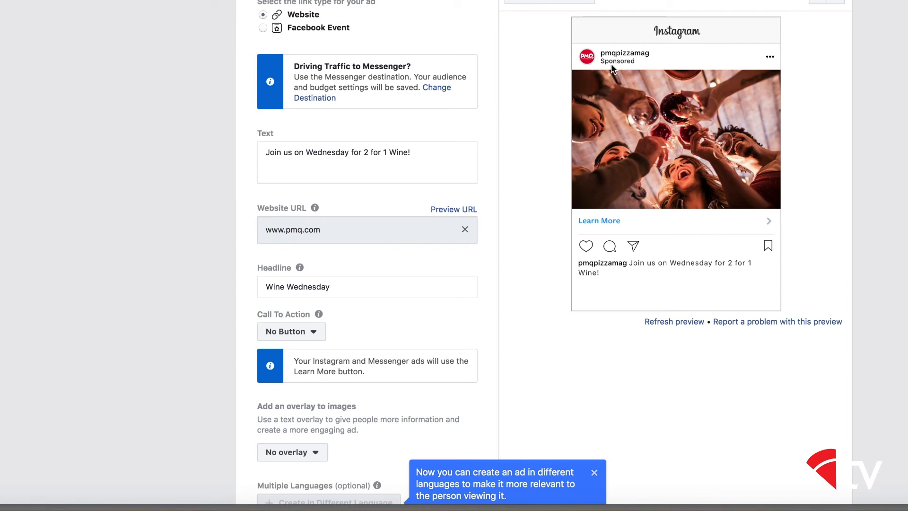
click(568, 3)
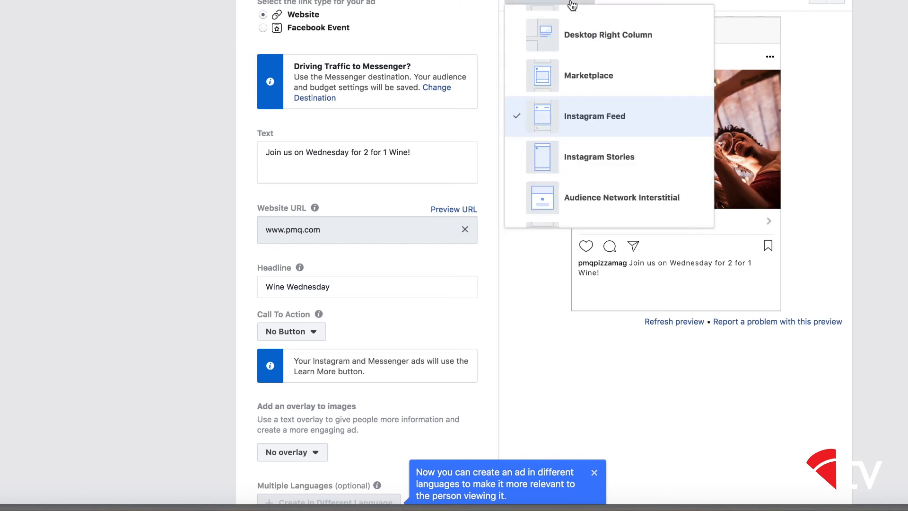
scroll(598, 94, down, 1)
scroll(599, 94, up, 5)
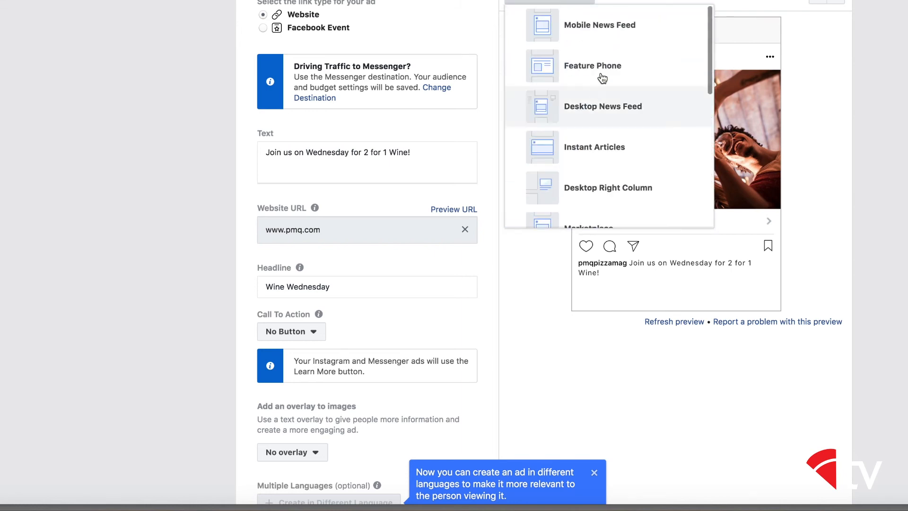
click(606, 28)
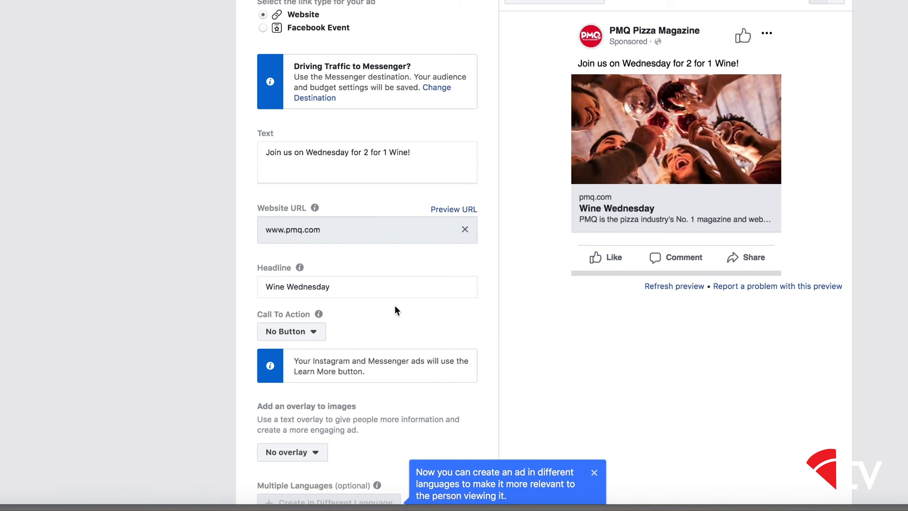
Step: Dismiss the tip about creating the ad in different languages
scroll(395, 305, down, 3)
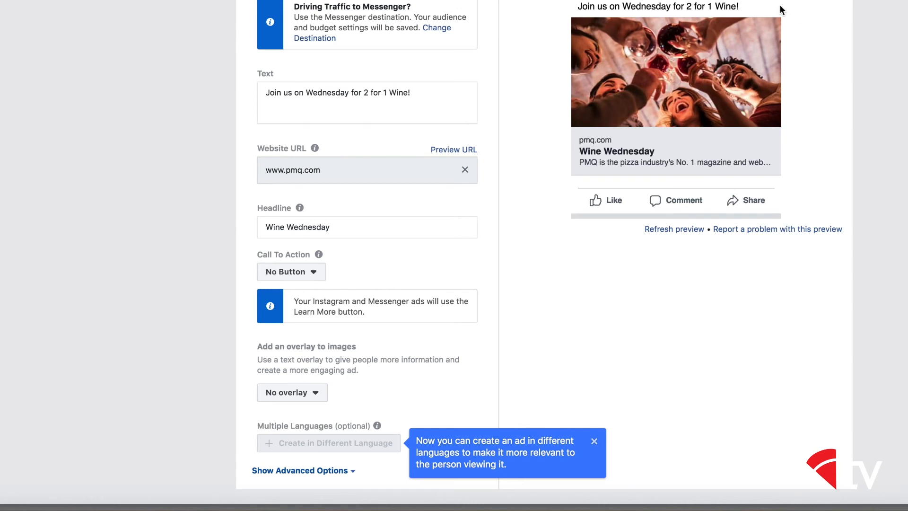
scroll(516, 134, down, 1)
scroll(517, 134, down, 2)
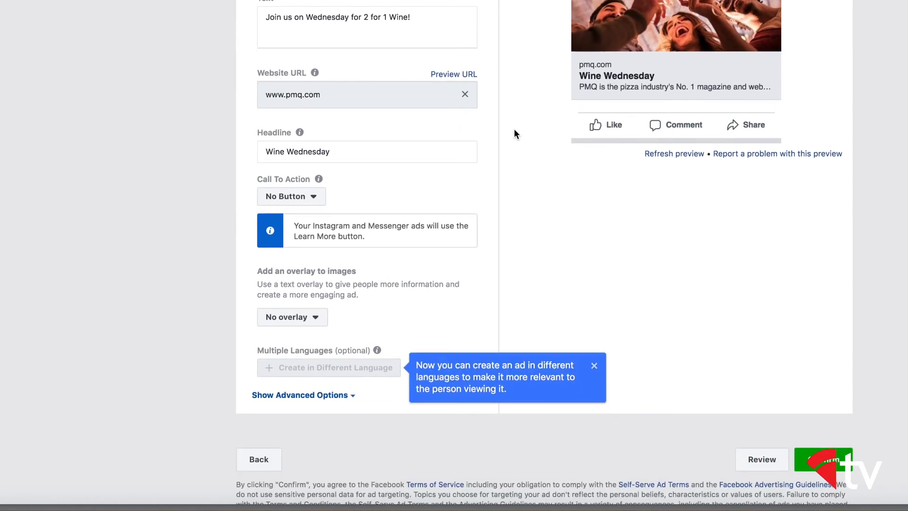
scroll(586, 317, down, 1)
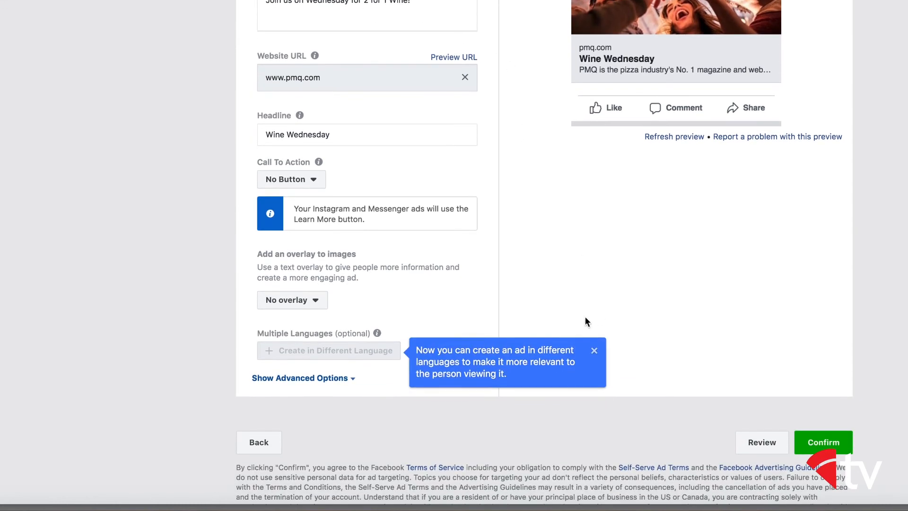
click(594, 350)
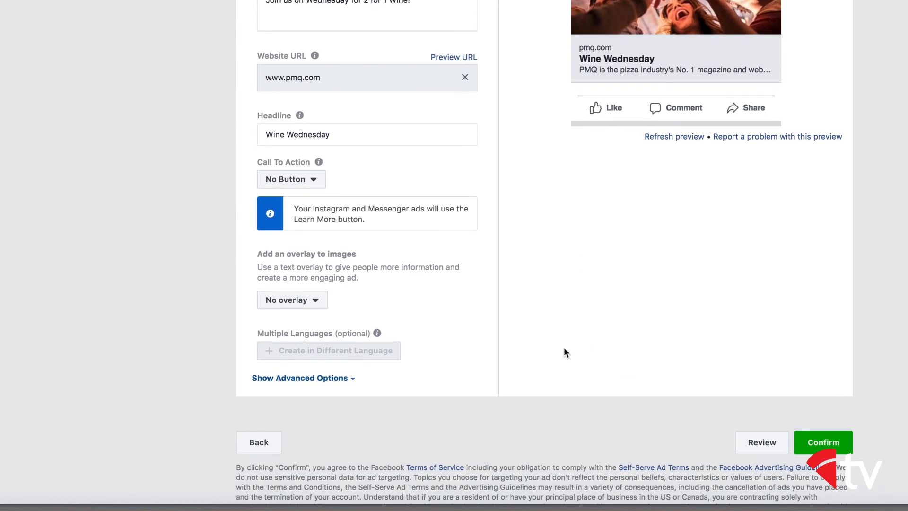
Step: Expand the ad's advanced options and examine the display link, description, branded content, URL parameter and conversion tracking settings
click(342, 378)
scroll(548, 365, down, 1)
scroll(548, 368, down, 3)
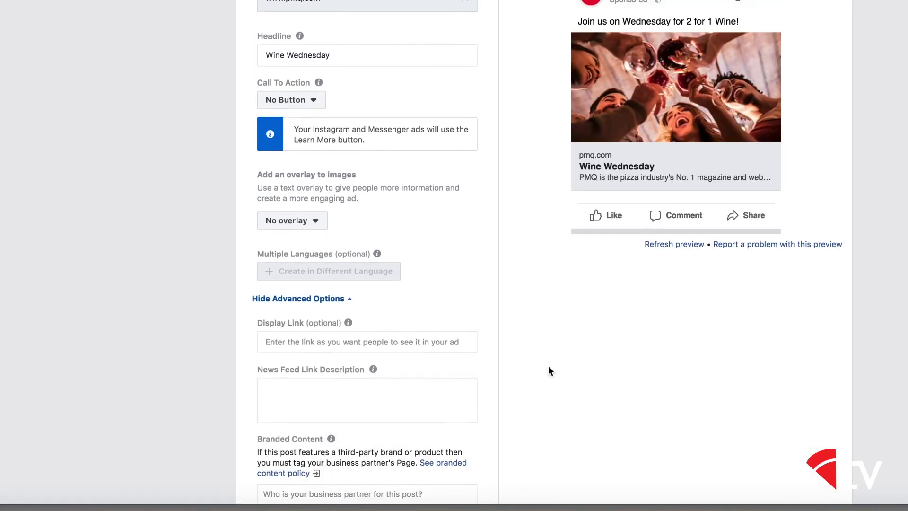
scroll(549, 368, down, 3)
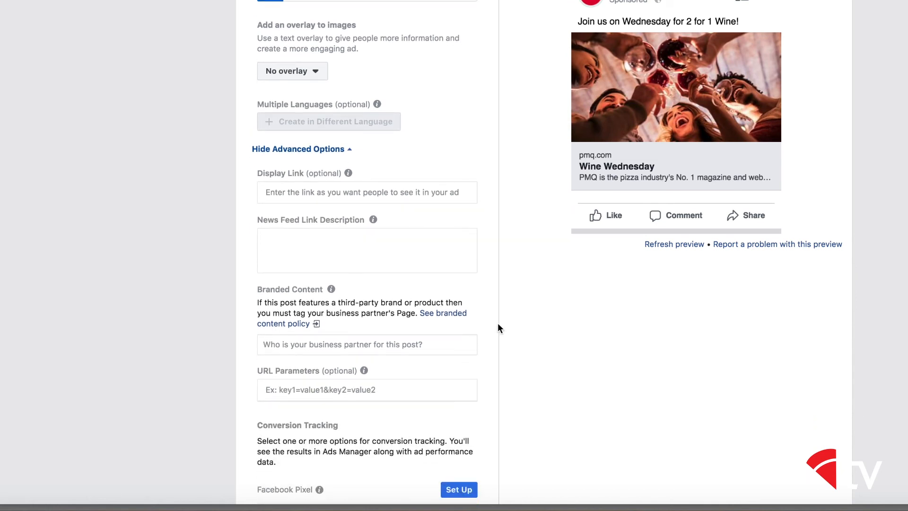
Step: Preview the ad in the Desktop News Feed placement
click(625, 1)
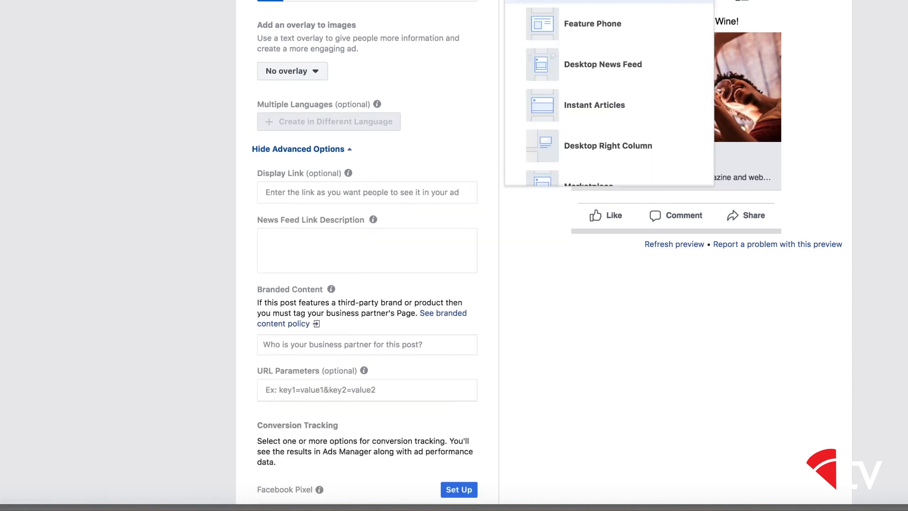
scroll(634, 122, down, 2)
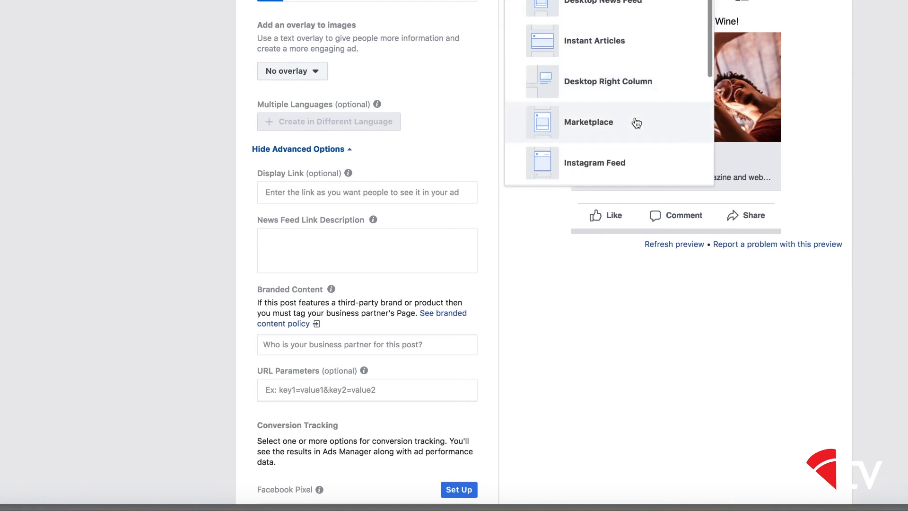
scroll(634, 66, up, 1)
click(631, 13)
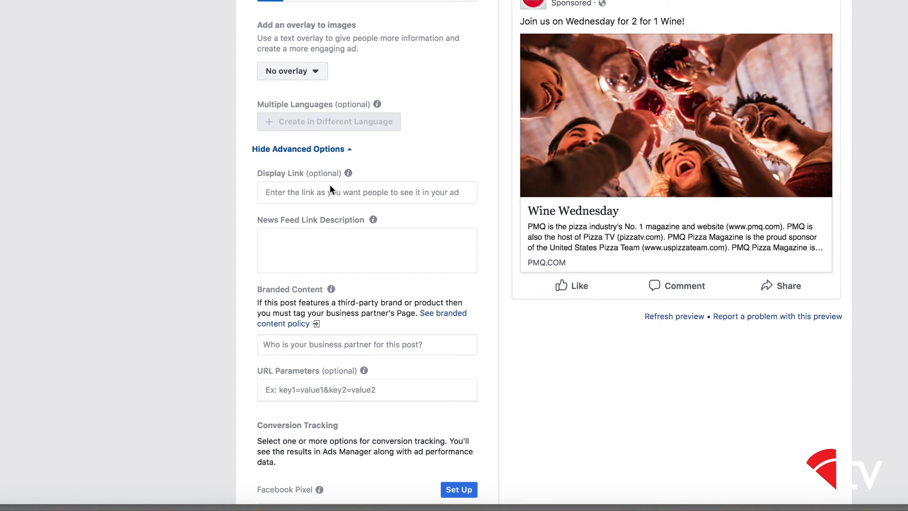
Step: Enter the News Feed link description "PMQ offers many fun events throughout the year. Find out more by visiting our website."
click(313, 238)
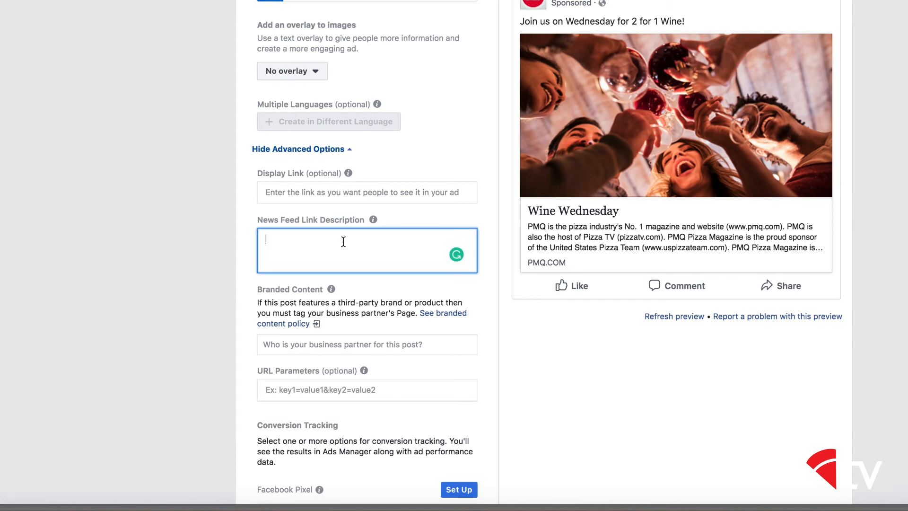
text(PMQ offers)
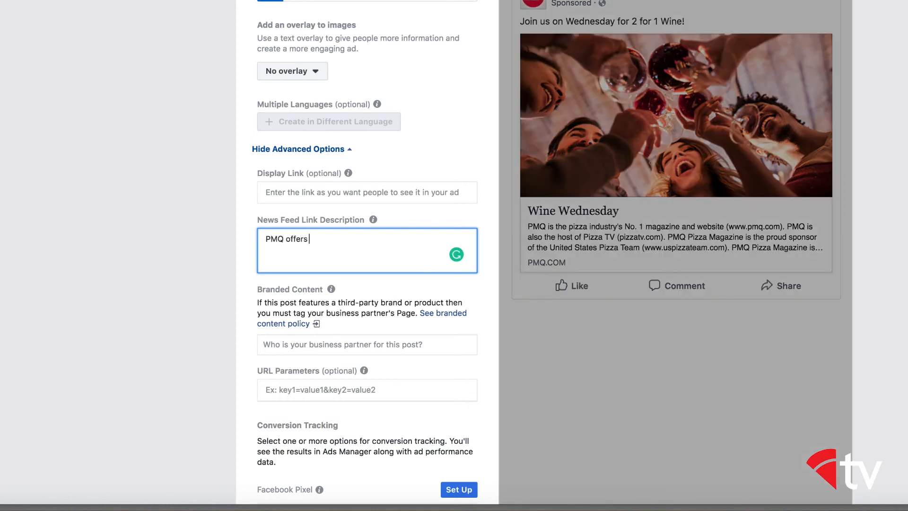
text( many fun events th)
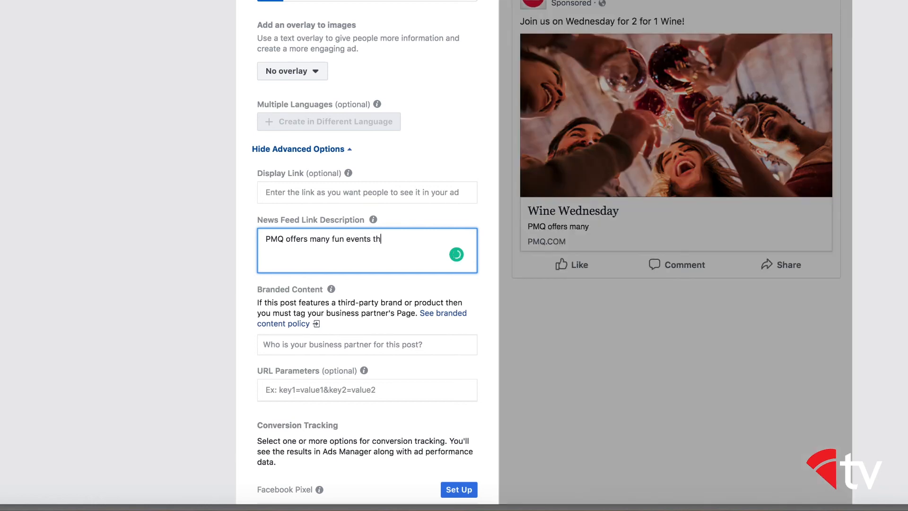
text(roughout the year. Find out more)
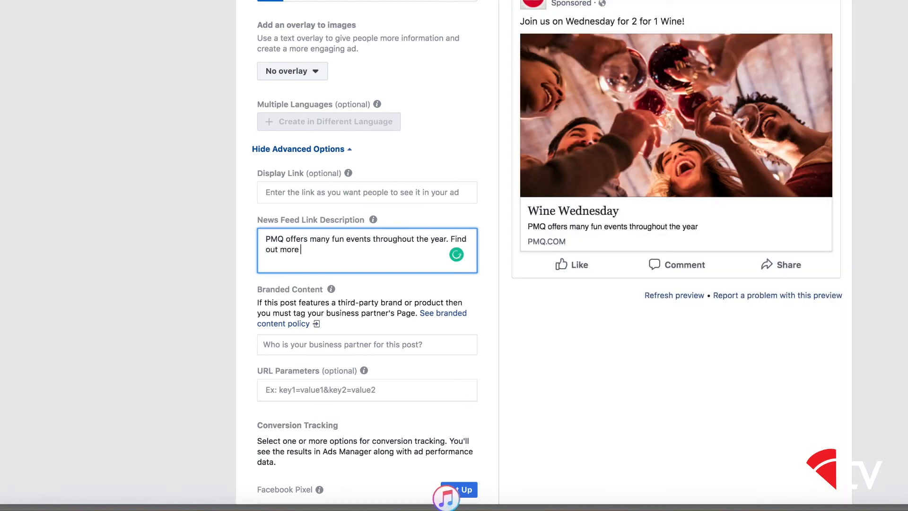
text( by visiting our website.)
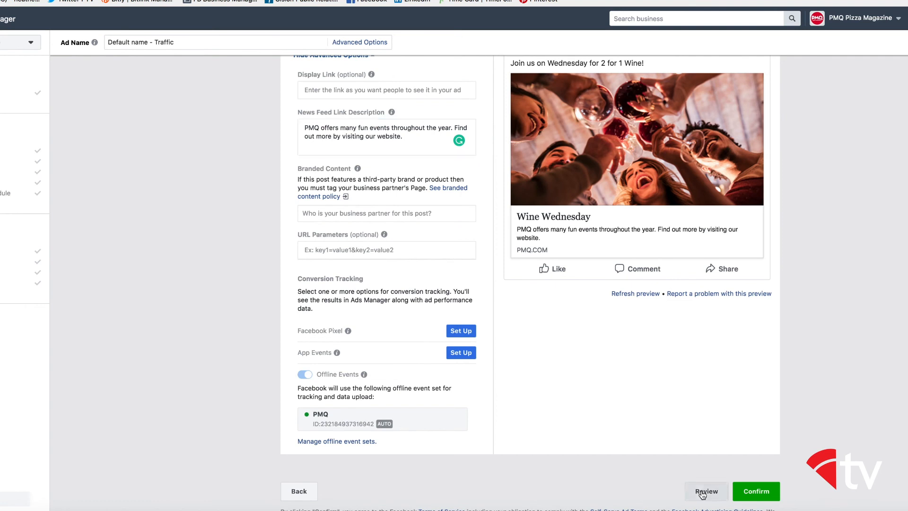
Step: Review the draft campaign, ad set and ad settings for the Wine Wednesday Event, and confirm the order
click(702, 492)
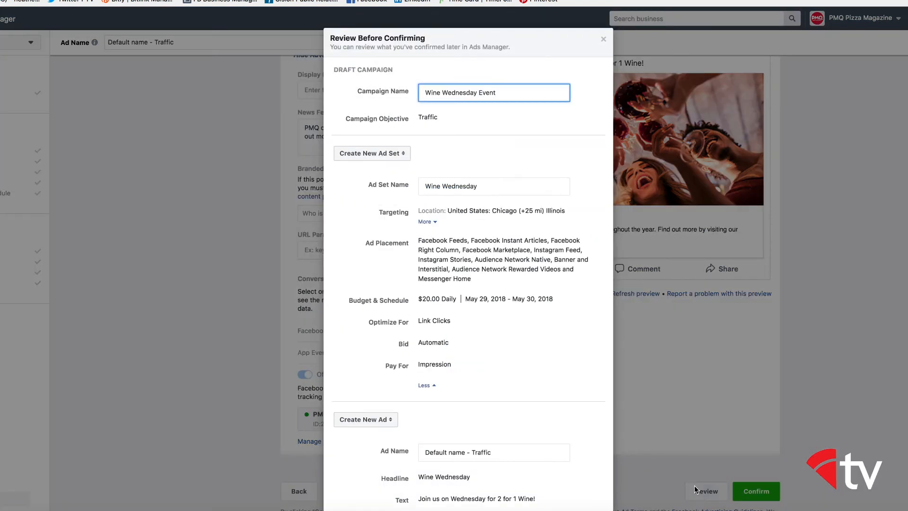
scroll(530, 222, down, 1)
scroll(530, 223, down, 3)
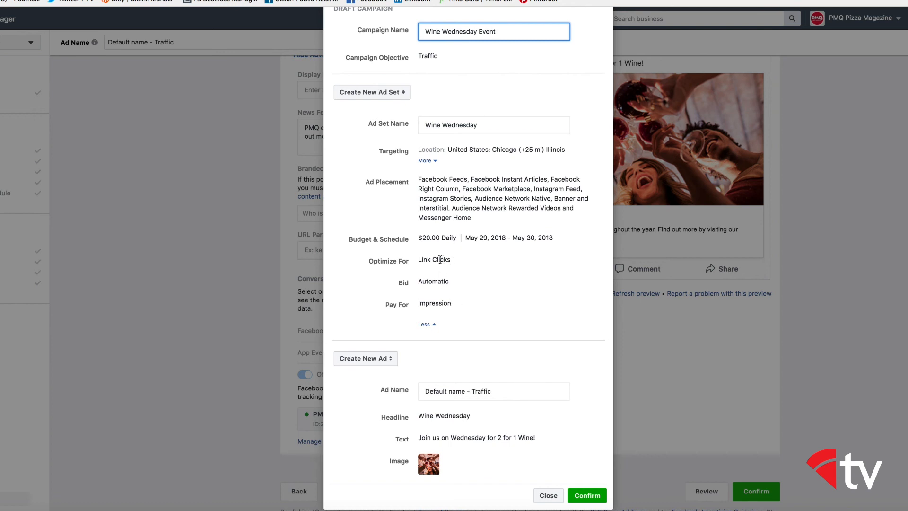
scroll(495, 324, down, 1)
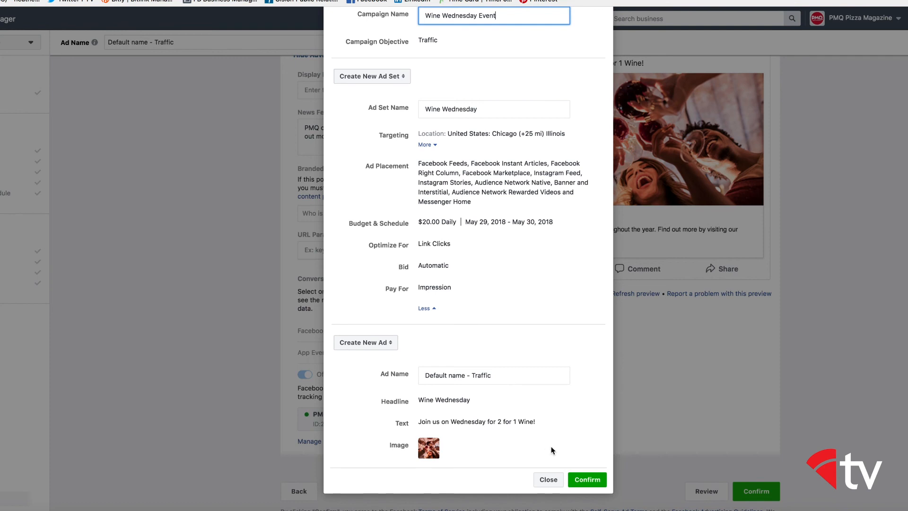
click(584, 479)
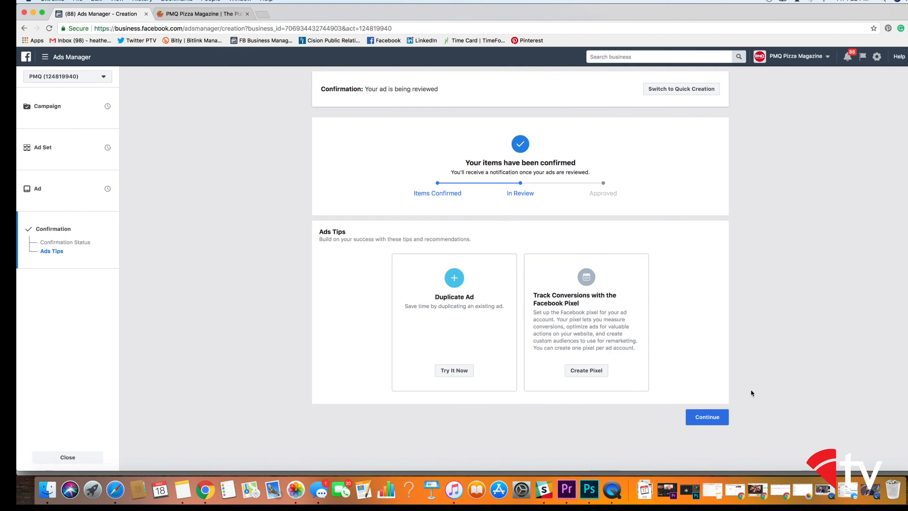
Step: Continue past the ad confirmation and go through the introduction to the new Ads Manager until it closes
click(700, 417)
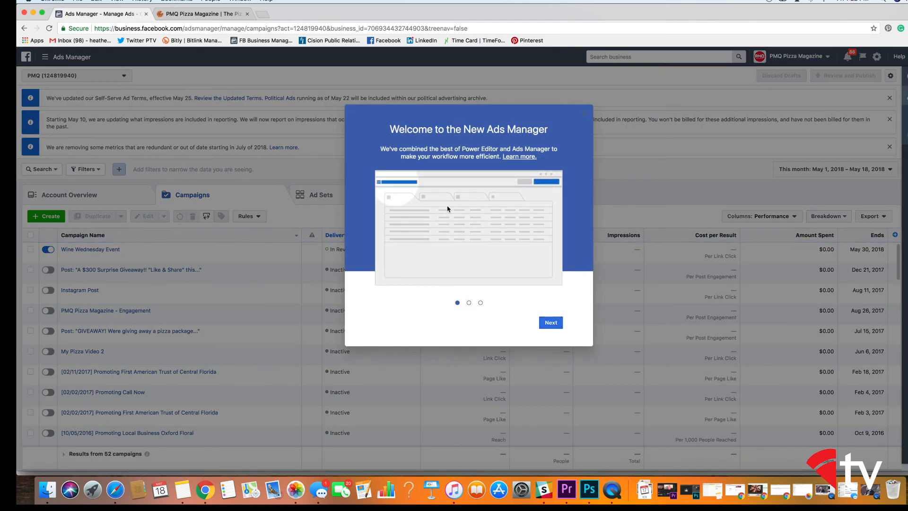
click(552, 323)
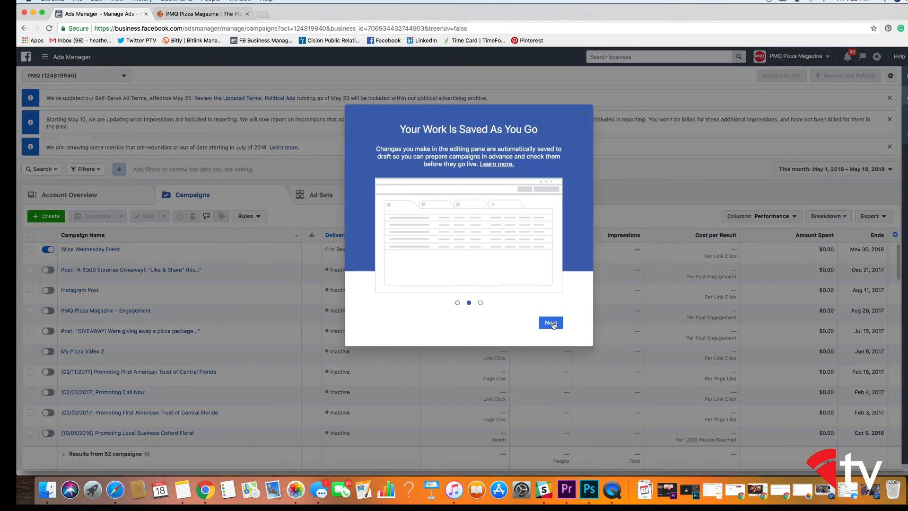
click(552, 323)
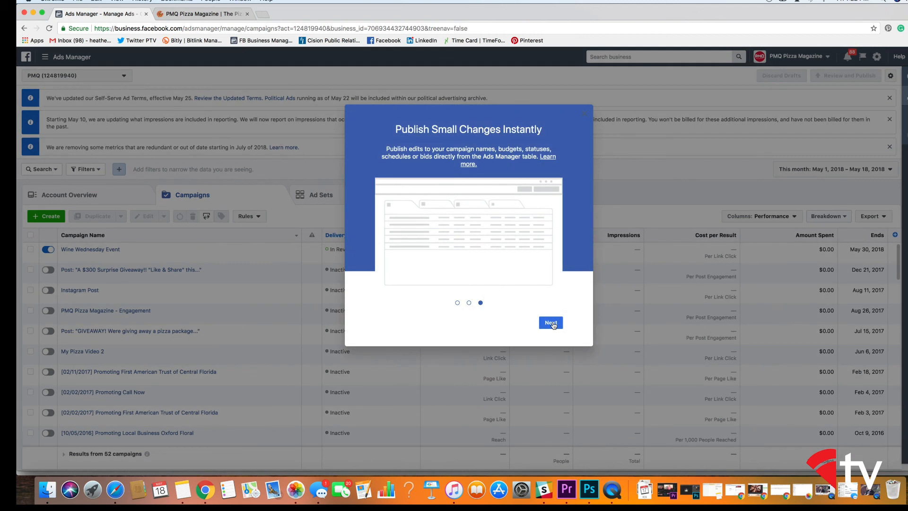
click(552, 324)
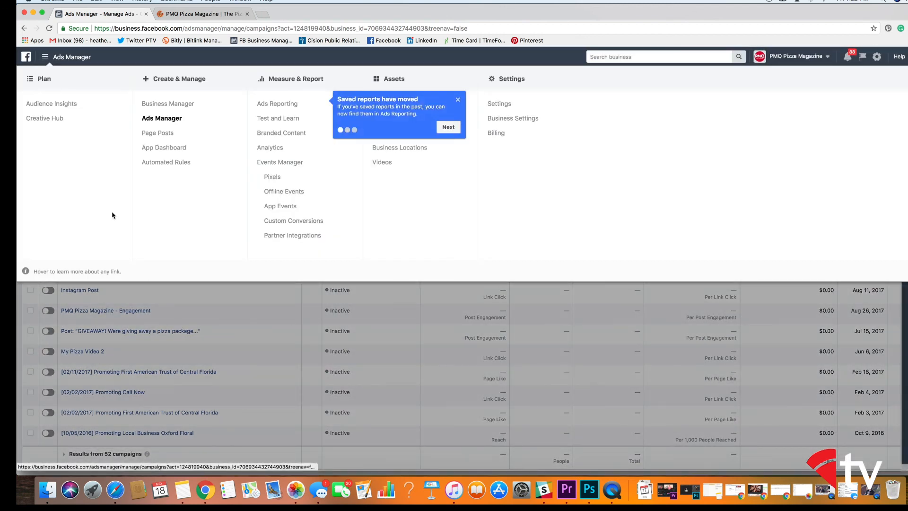
Step: Open the Ads Manager campaign overview and look through the list of campaigns
click(162, 118)
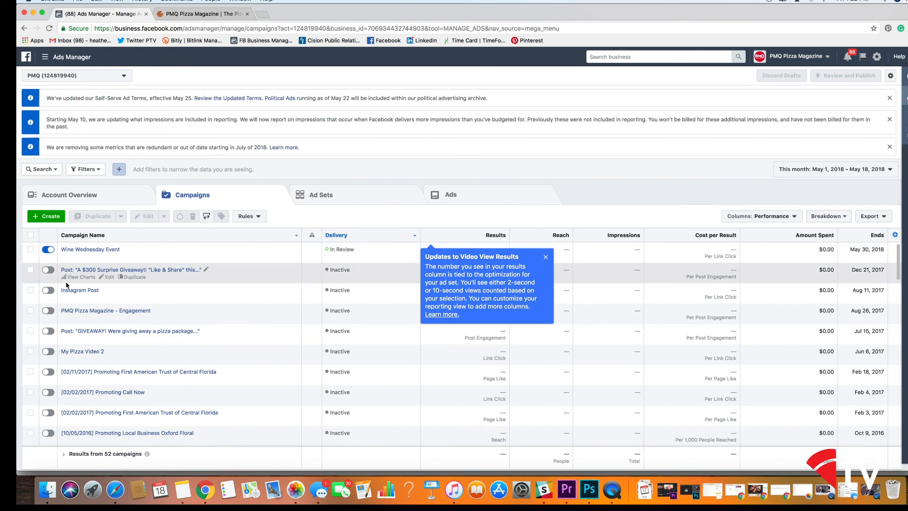
scroll(147, 305, down, 1)
scroll(145, 305, down, 2)
scroll(145, 298, up, 3)
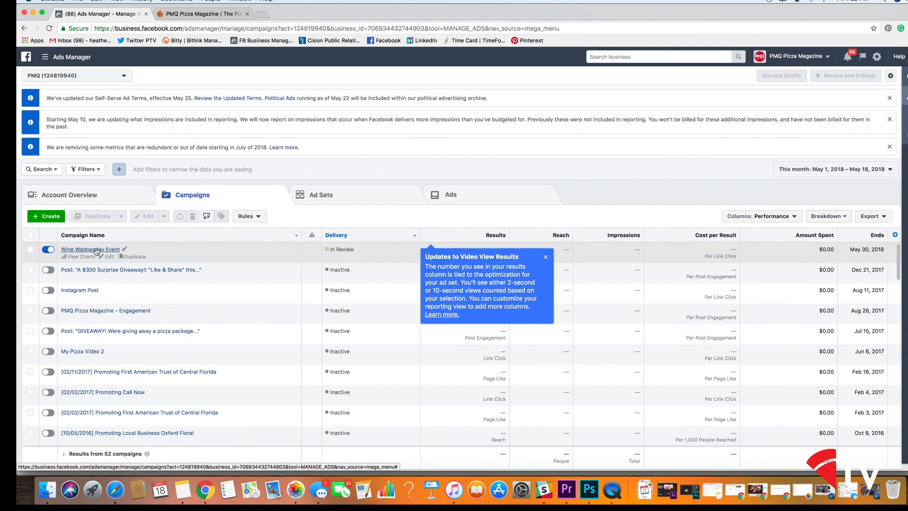
Step: View the performance, demographics and placement charts of the Wine Wednesday Event campaign, and close the charts
click(74, 258)
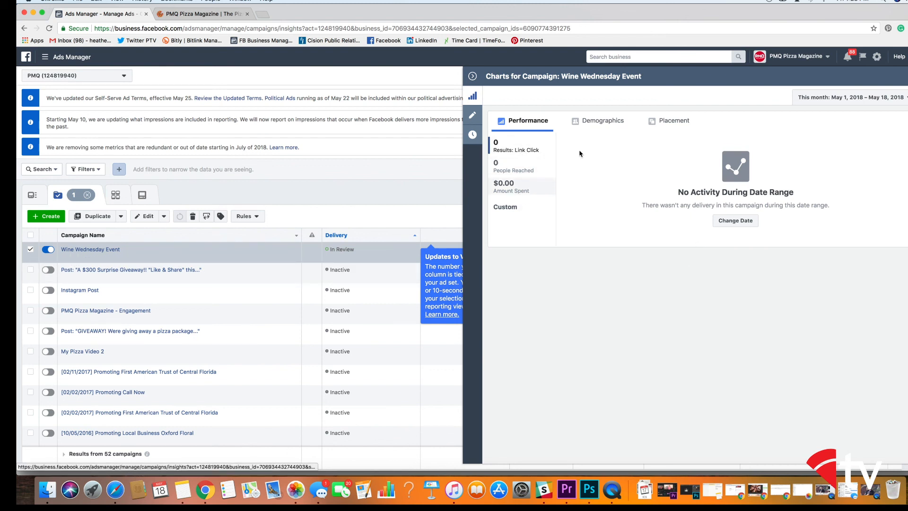
click(609, 122)
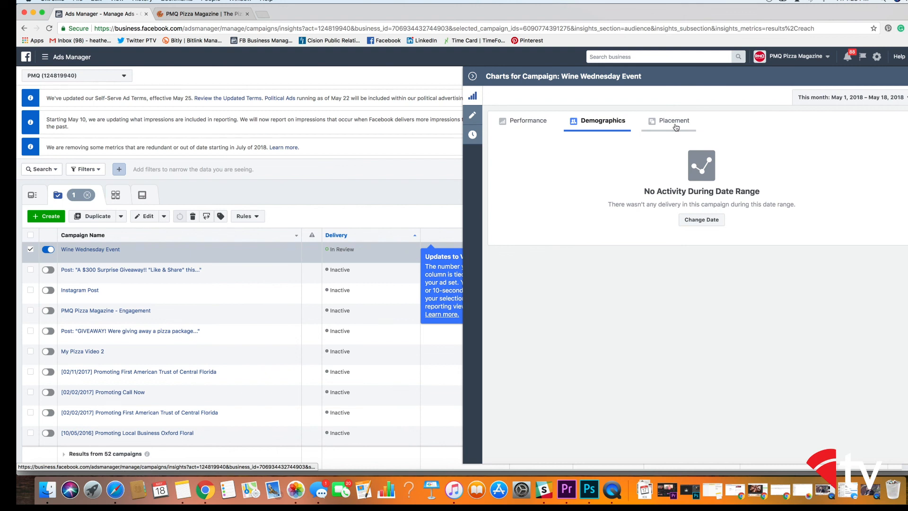
click(675, 124)
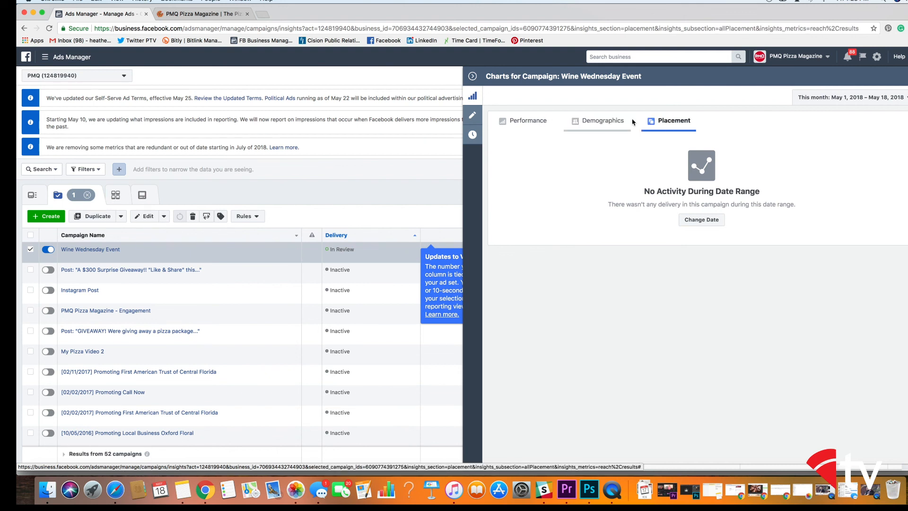
click(618, 124)
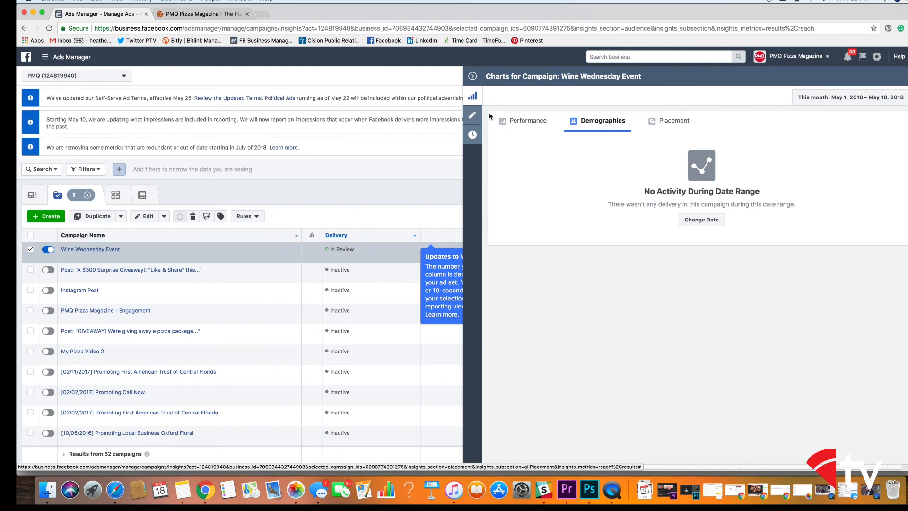
click(472, 76)
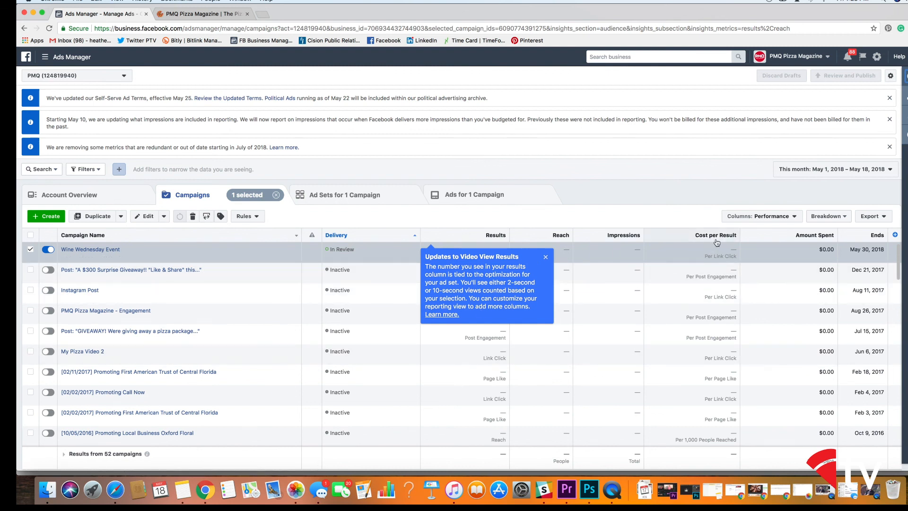
Step: Dismiss the tip about updates to video view results to reveal the campaign metrics
click(545, 256)
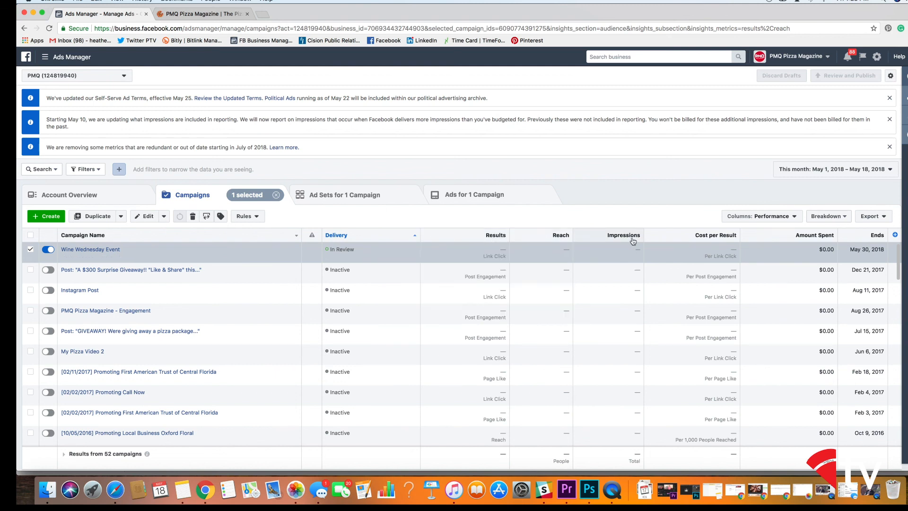
mouse_move(698, 241)
Step: Examine the additional edit options for the selected campaign and the search criteria for the campaign list
click(164, 217)
click(164, 217)
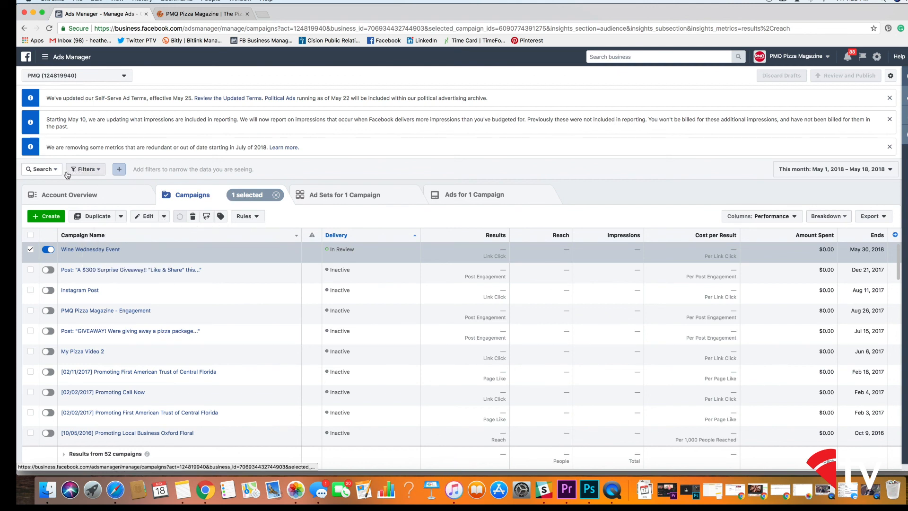
click(46, 171)
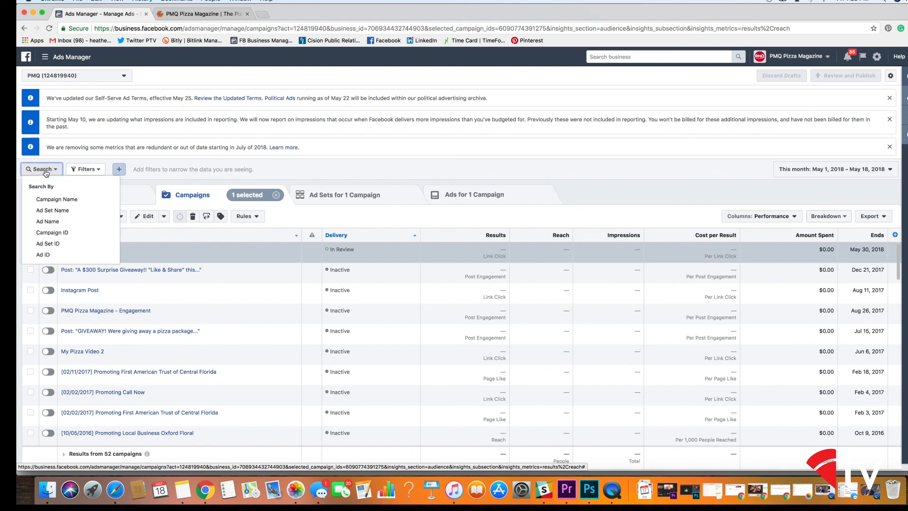